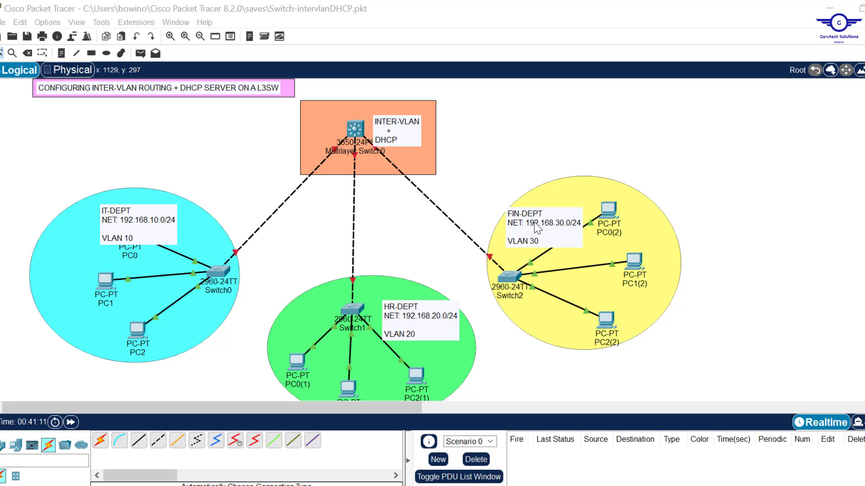
# Switch to the config-guide.txt notes in Notepad, reposition the window, and highlight the item about drawing the topology
pyautogui.moveTo(464, 485)
pyautogui.click(463, 446)
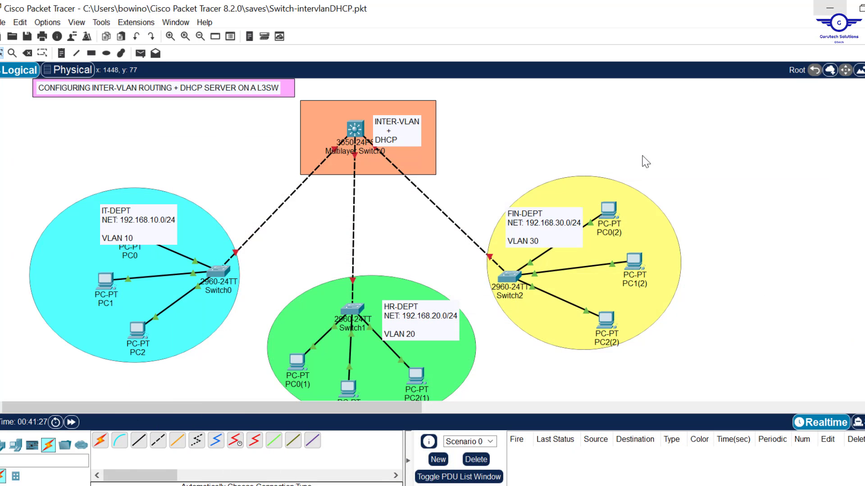
pyautogui.moveTo(533, 485)
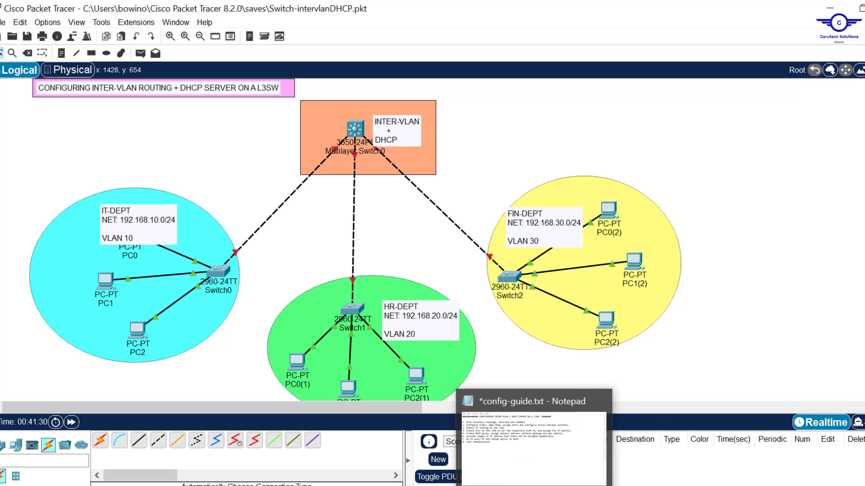
pyautogui.click(534, 485)
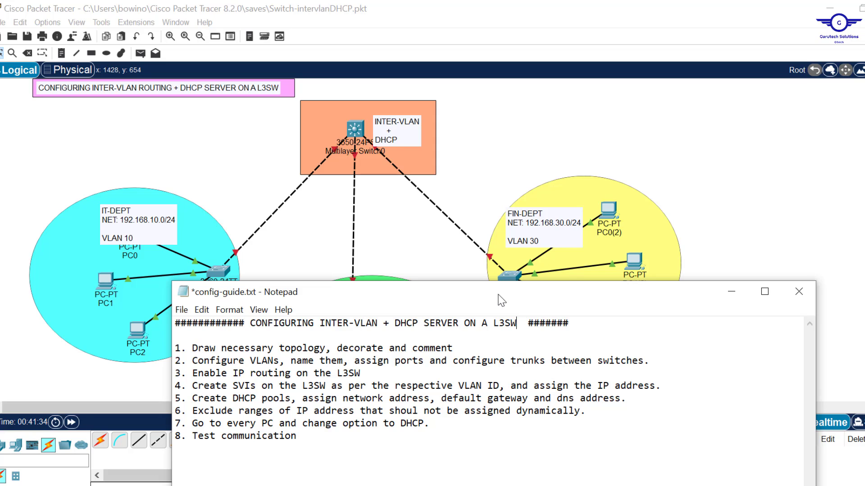
pyautogui.moveTo(471, 289); pyautogui.dragTo(471, 253)
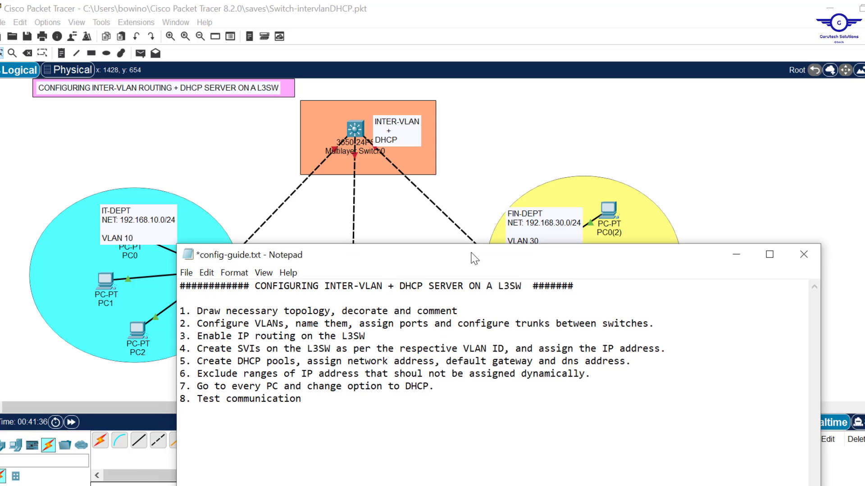
pyautogui.moveTo(457, 311); pyautogui.dragTo(192, 311)
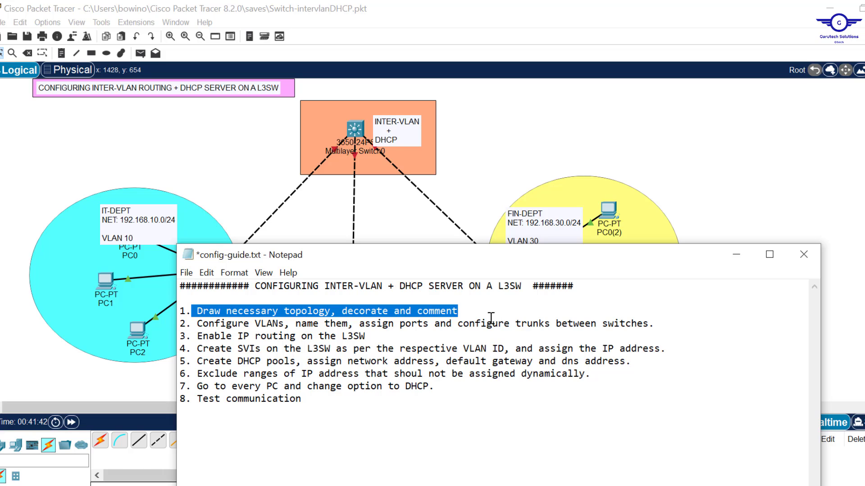
# Switch back to Packet Tracer, nudge the INTER-VLAN + DHCP note, and separate the IT-DEPT note from PC0 in the cyan area
pyautogui.click(511, 165)
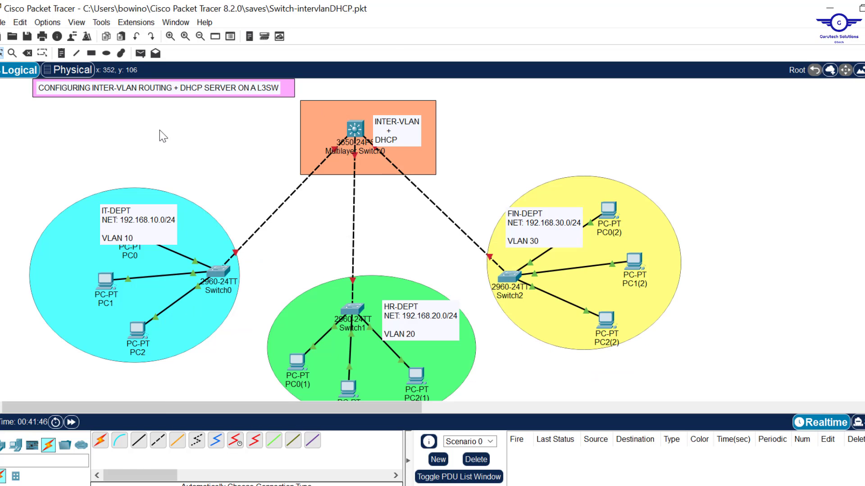
pyautogui.moveTo(36, 117); pyautogui.dragTo(675, 385)
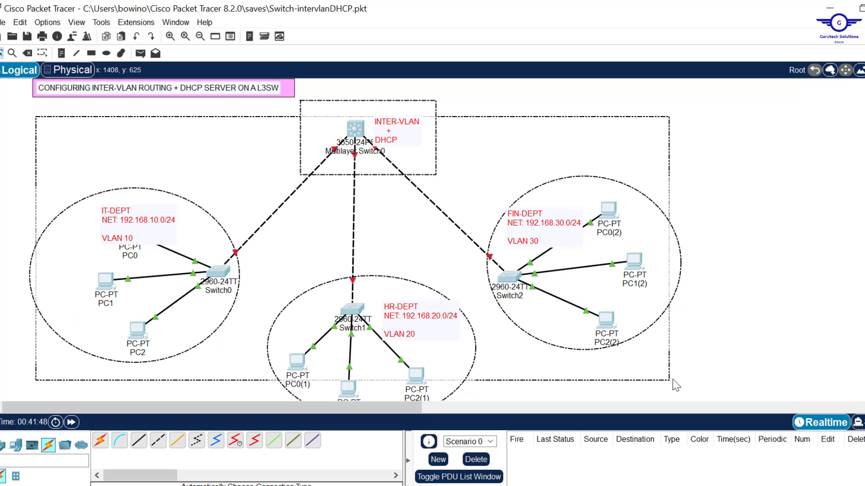
pyautogui.click(763, 164)
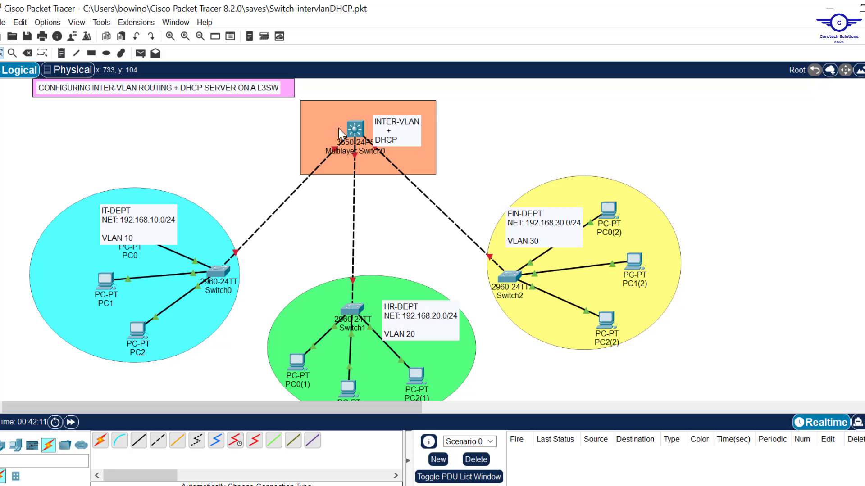
pyautogui.moveTo(393, 127); pyautogui.dragTo(394, 125)
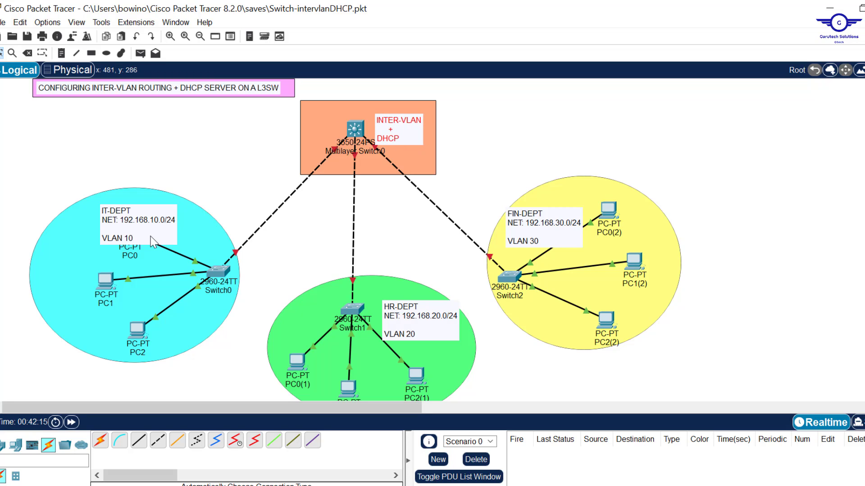
pyautogui.moveTo(144, 231); pyautogui.dragTo(108, 243)
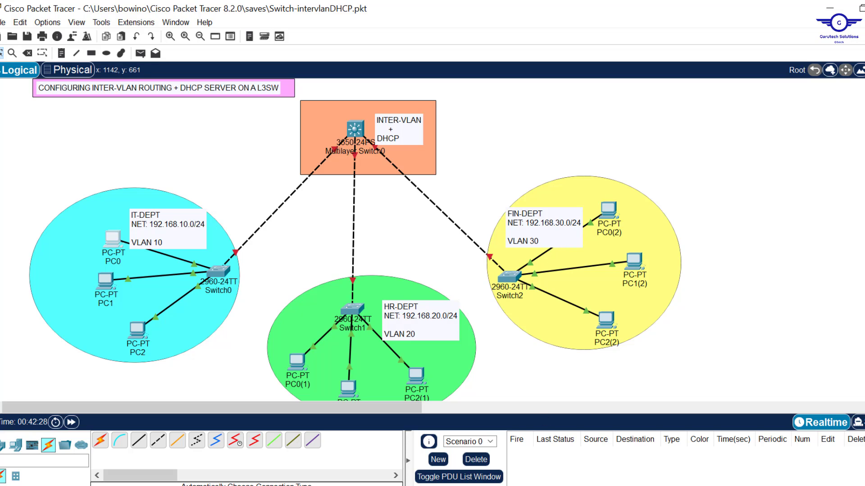
# Review the trunk instruction in the config-guide.txt notes and check the port labels on the links between the switches in Packet Tracer
pyautogui.hotkey('alt', 'Tab')
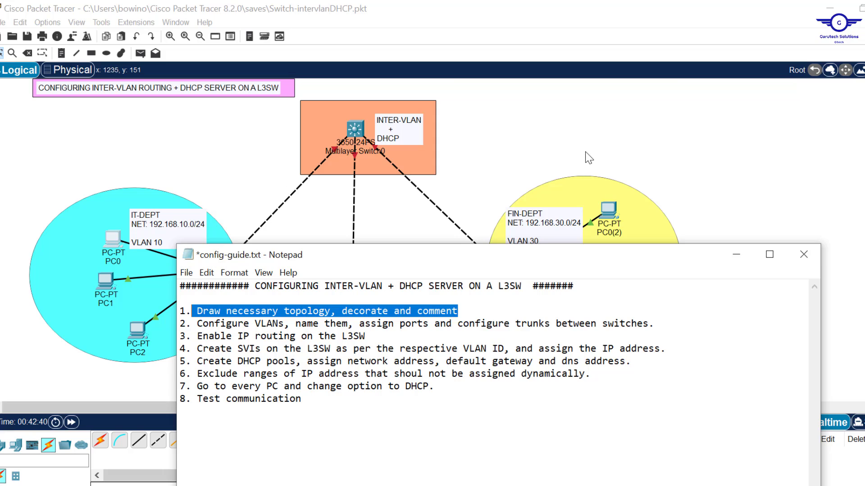
pyautogui.click(270, 216)
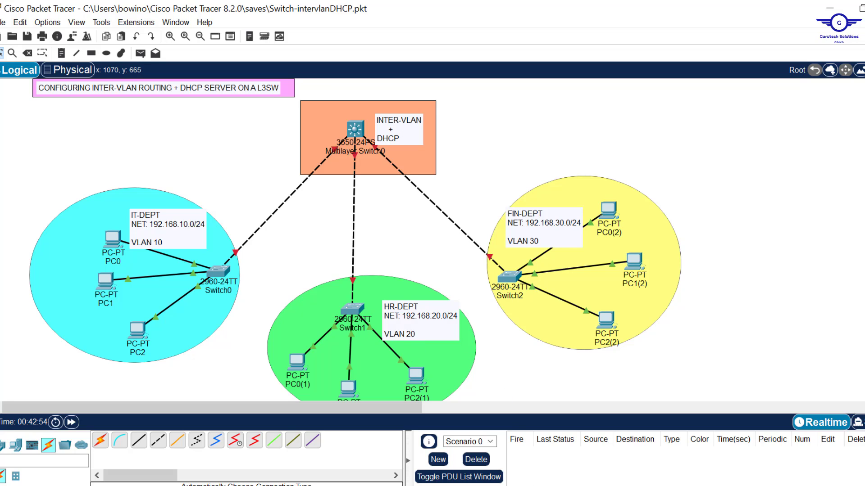
pyautogui.click(525, 485)
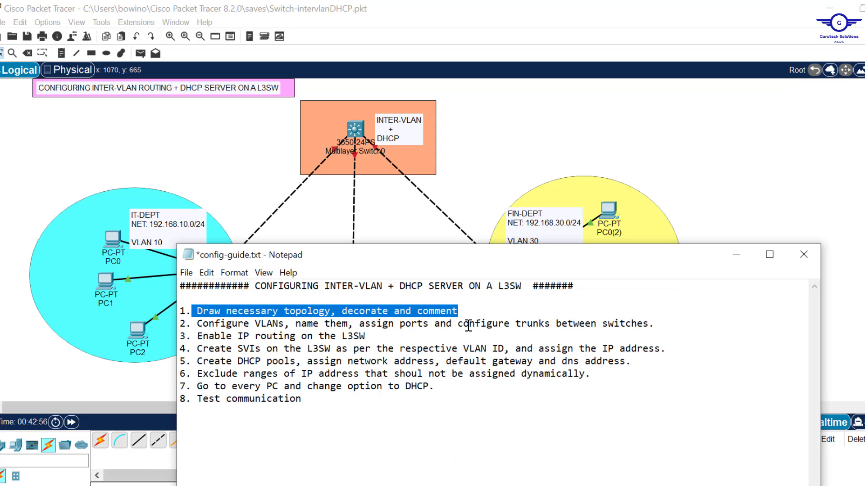
pyautogui.moveTo(457, 323); pyautogui.dragTo(645, 324)
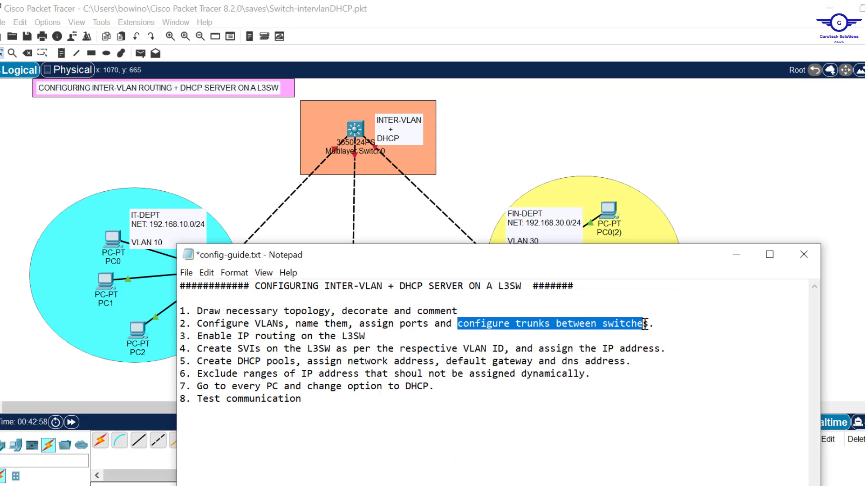
pyautogui.click(546, 140)
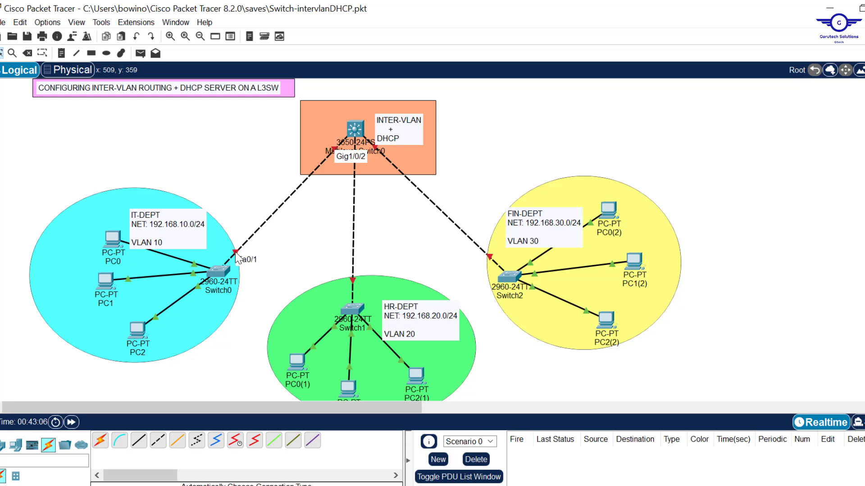
pyautogui.moveTo(353, 284)
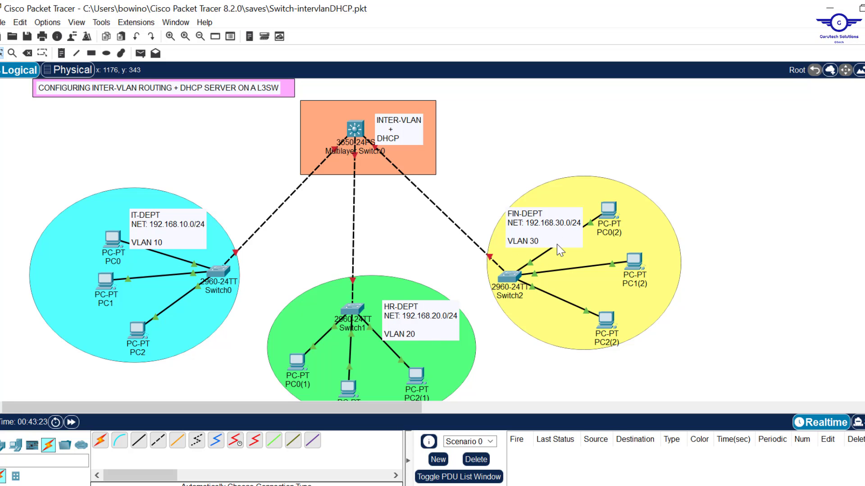
# Open Switch0's command line and enter privileged mode and global configuration mode with EN and CONF T
pyautogui.click(222, 276)
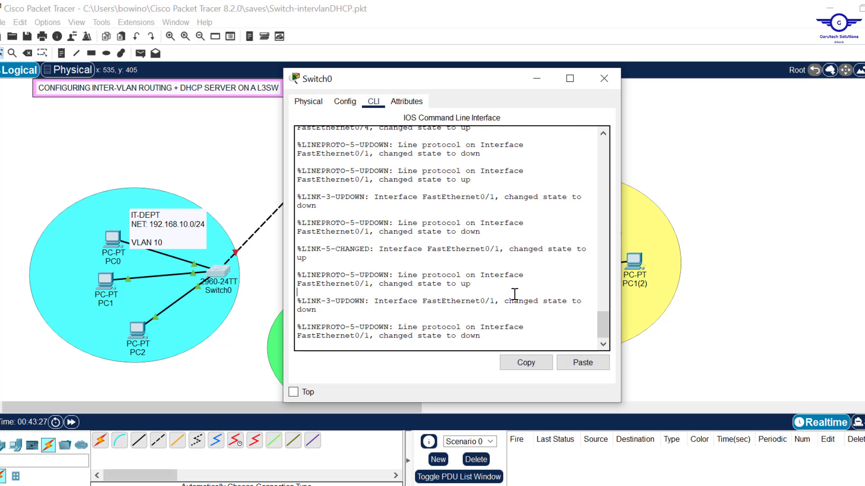
pyautogui.press('Return')
pyautogui.press('Return')
pyautogui.press('Return')
pyautogui.write('EN')
pyautogui.press('Return')
pyautogui.write('CO')
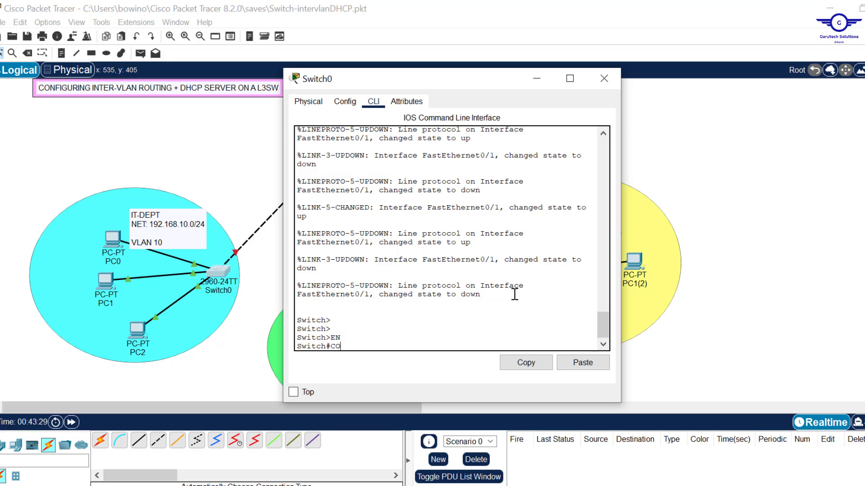
pyautogui.write('NF T')
pyautogui.press('Return')
pyautogui.press('Return')
pyautogui.press('Return')
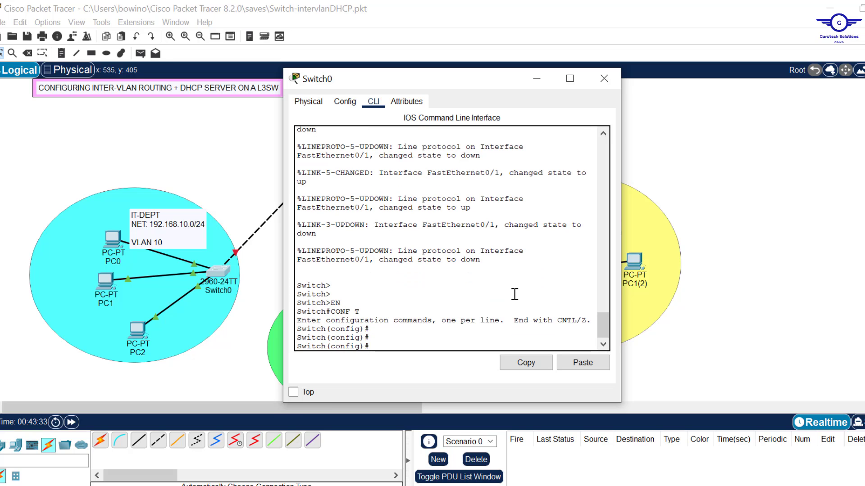
# Create VLAN 10 on Switch0, name it IT, and return to global configuration mode
pyautogui.hotkey('alt', 'Tab')
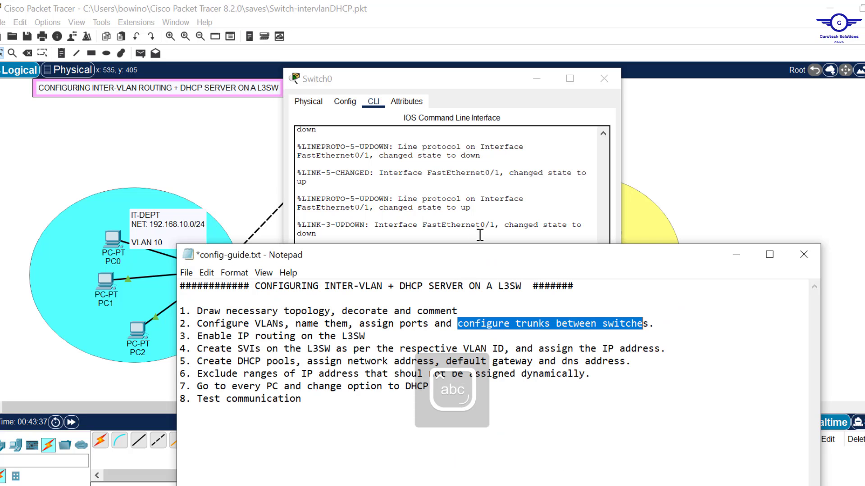
pyautogui.click(477, 211)
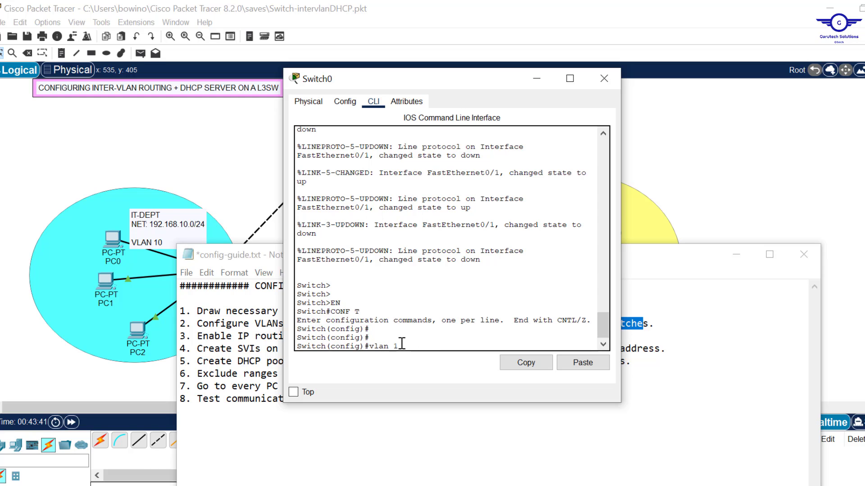
pyautogui.press('Return')
pyautogui.write('name IT')
pyautogui.press('Return')
pyautogui.press('Return')
pyautogui.write('ex')
pyautogui.press('Return')
pyautogui.press('Return')
pyautogui.press('Return')
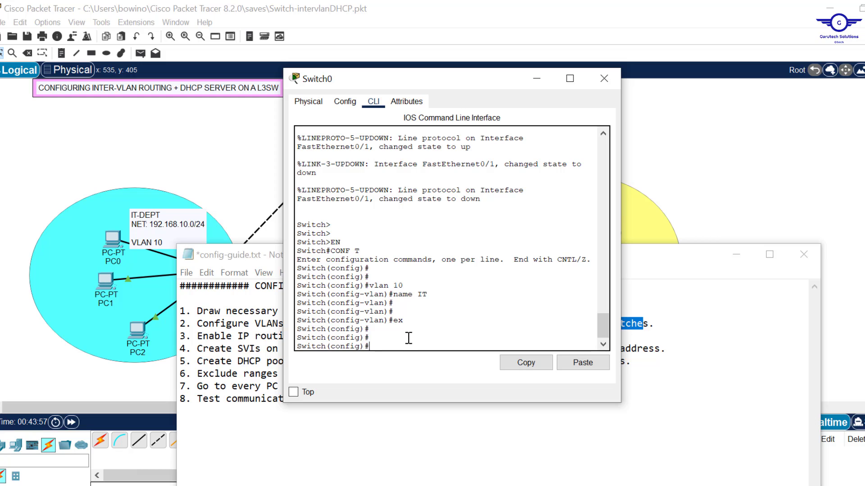
# Select the interface range fa0/2-24 on Switch0 and set those ports to access mode
pyautogui.write('int range')
pyautogui.moveTo(442, 347); pyautogui.dragTo(423, 350)
pyautogui.click(465, 347)
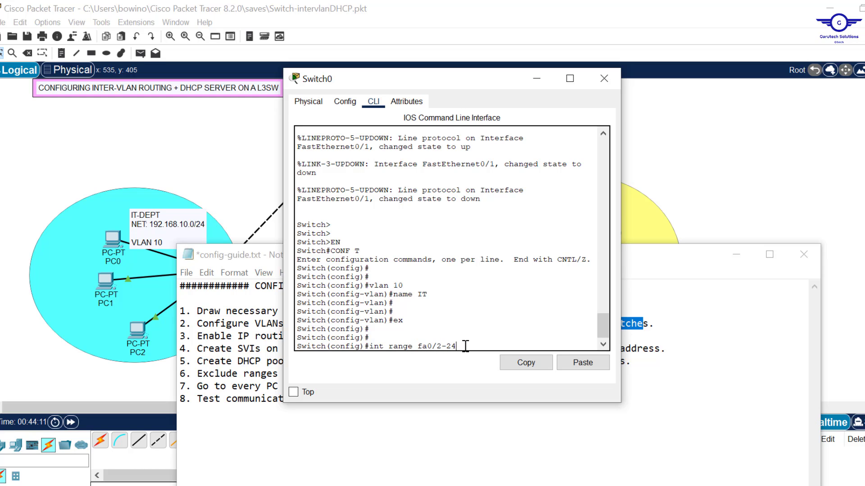
pyautogui.press('Return')
pyautogui.write('swit')
pyautogui.press('Tab')
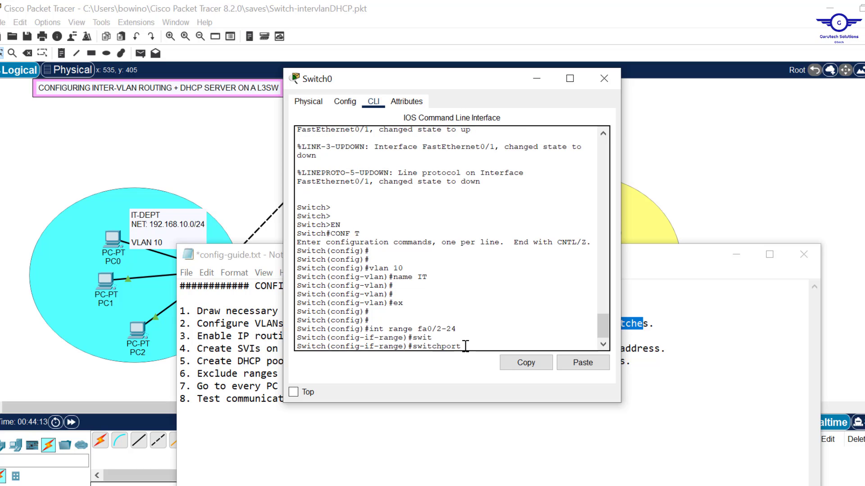
pyautogui.write('m')
pyautogui.press('Tab')
pyautogui.write('a')
pyautogui.press('Tab')
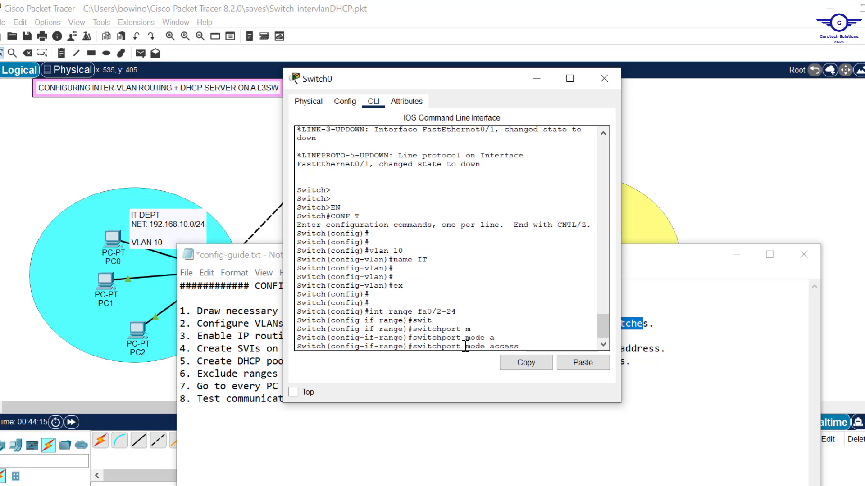
pyautogui.press('Return')
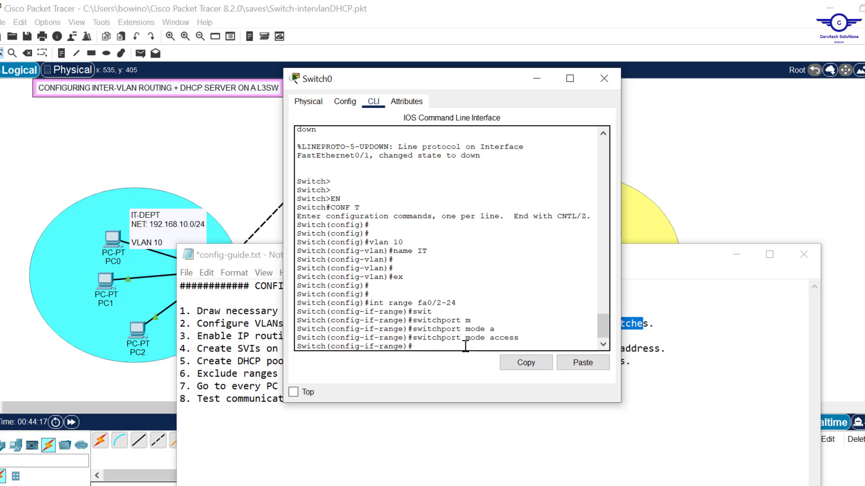
# Assign the selected fa0/2-24 ports to access VLAN 10 and exit to global configuration mode
pyautogui.write('switchport')
pyautogui.press('Tab')
pyautogui.write('a')
pyautogui.press('Tab')
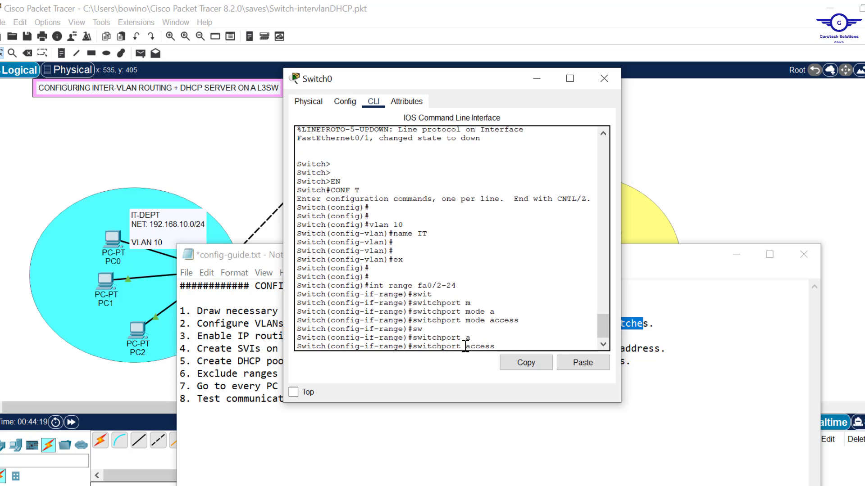
pyautogui.write('v')
pyautogui.press('Tab')
pyautogui.write('10')
pyautogui.press('Return')
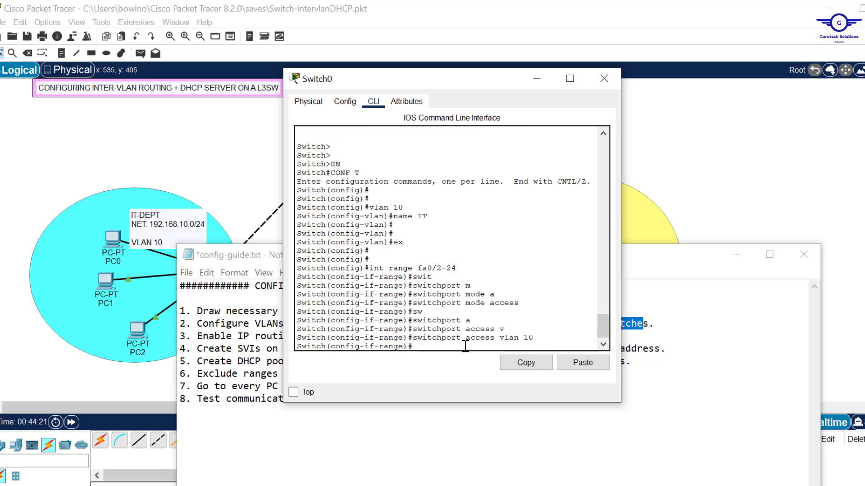
pyautogui.write('exit')
pyautogui.press('Return')
pyautogui.press('Return')
pyautogui.press('Return')
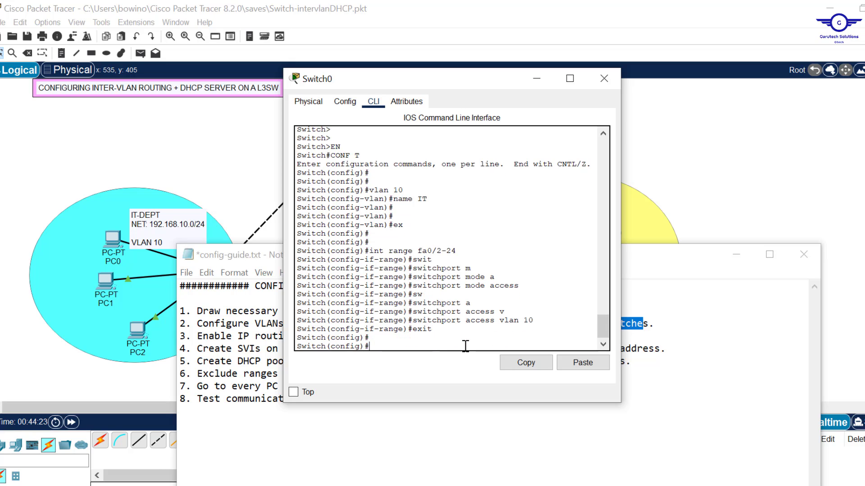
# Highlight the instruction to configure trunks between switches in the Notepad guide, and return to Switch0's command line
pyautogui.click(264, 345)
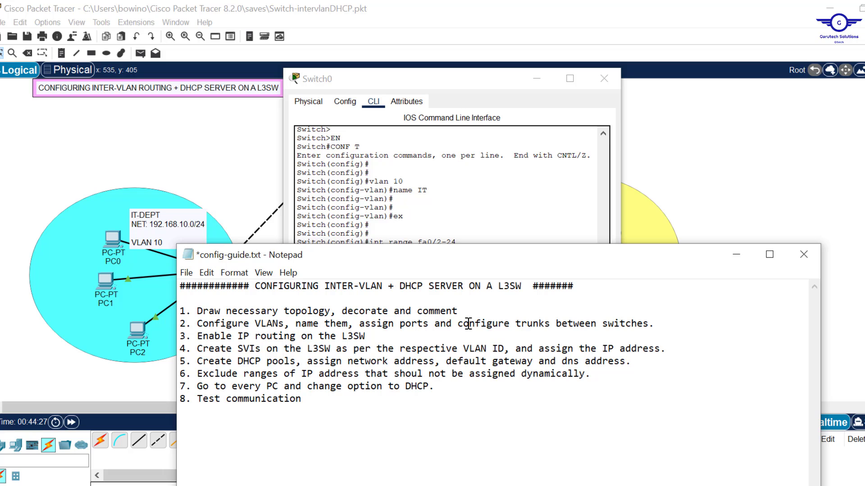
pyautogui.moveTo(655, 325); pyautogui.dragTo(457, 325)
pyautogui.click(446, 234)
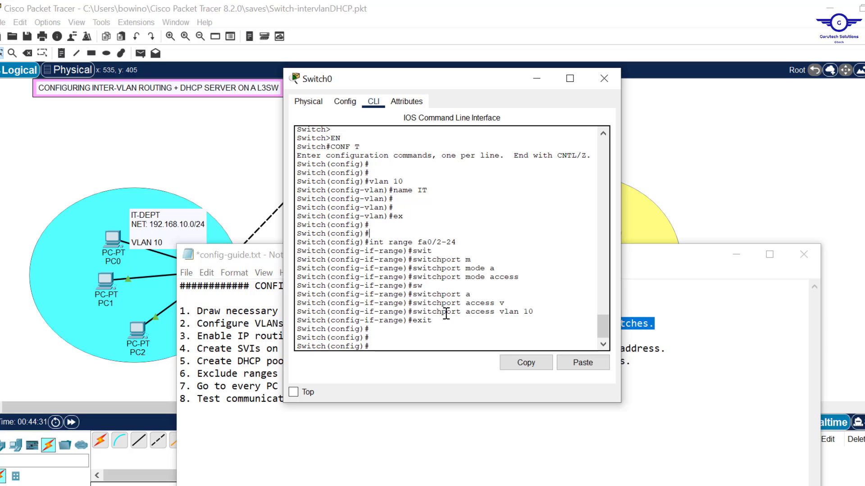
# Configure interface fa0/1 on Switch0 as a trunk port with switchport mode trunk
pyautogui.press('Return')
pyautogui.press('Return')
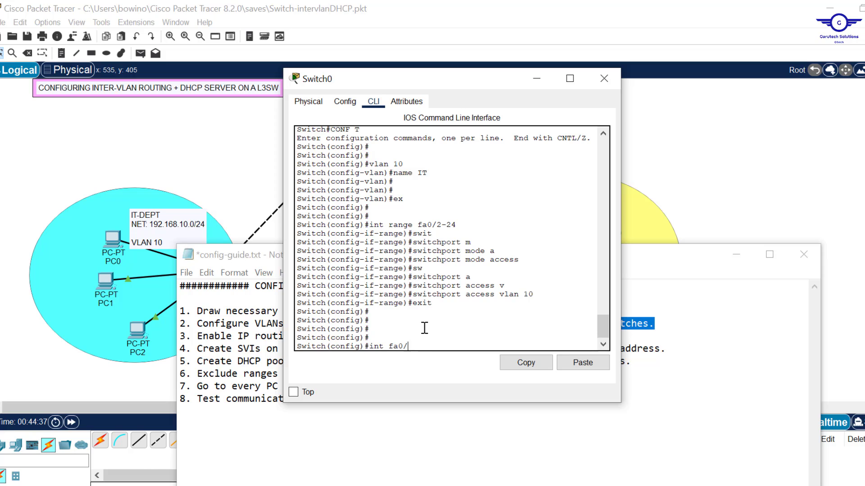
pyautogui.press('Return')
pyautogui.write('swit')
pyautogui.press('Tab')
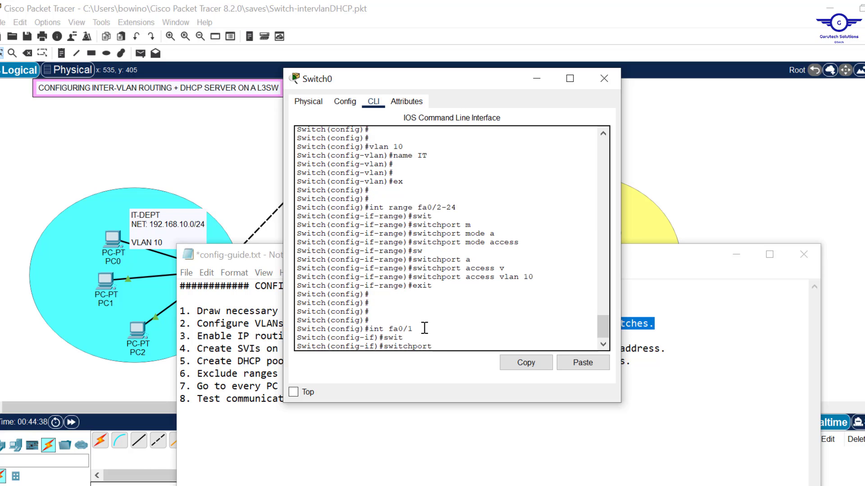
pyautogui.write('m')
pyautogui.press('Tab')
pyautogui.write('t')
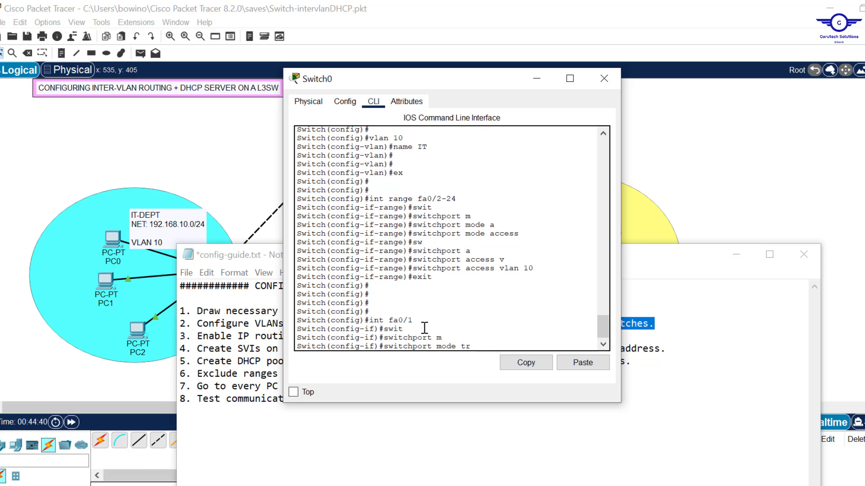
pyautogui.write('r')
pyautogui.press('Tab')
pyautogui.press('Return')
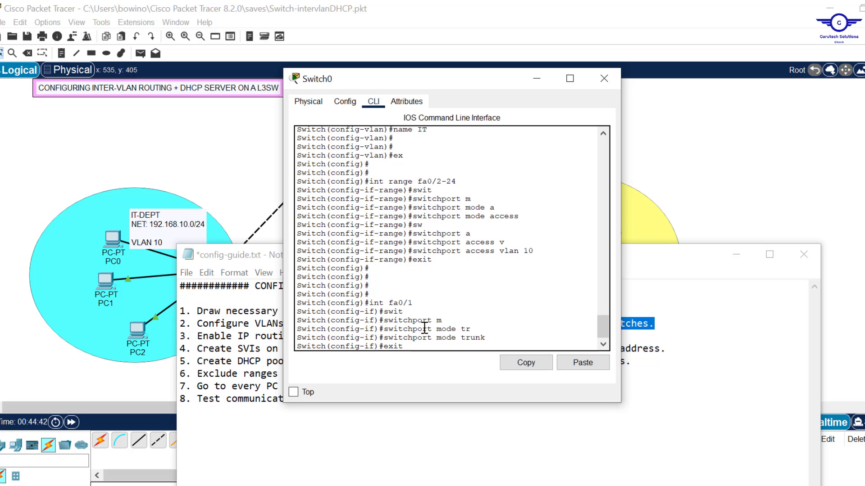
# Leave interface configuration on Switch0 and close its window to return to the network topology
pyautogui.write('exit')
pyautogui.press('Return')
pyautogui.press('Return')
pyautogui.press('Return')
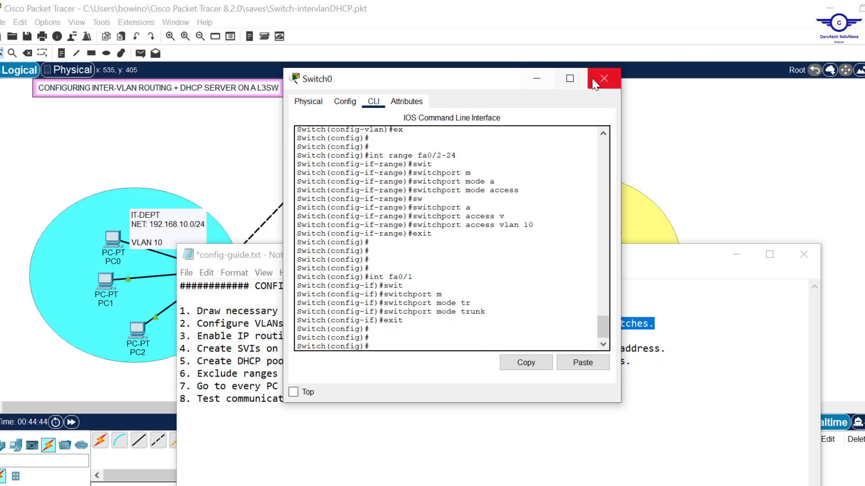
pyautogui.click(604, 79)
pyautogui.click(670, 113)
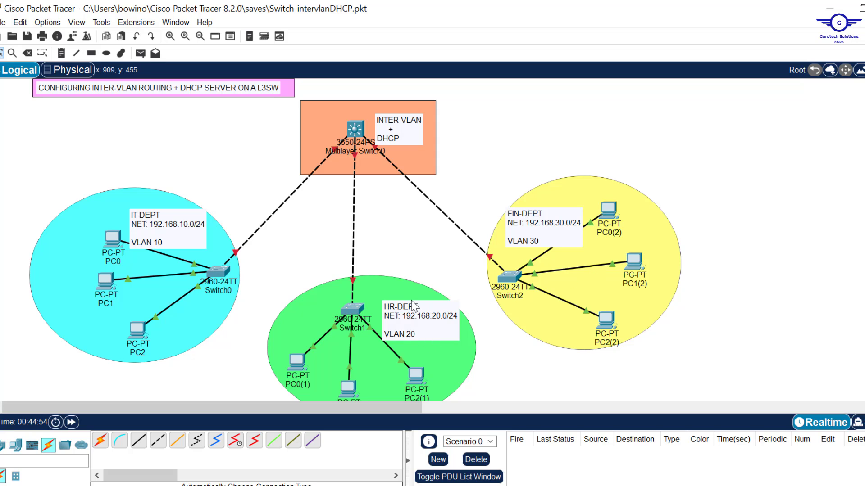
# On Switch1, create VLAN 20 named HR and set ports fa0/2-24 to access mode in VLAN 20
pyautogui.click(346, 306)
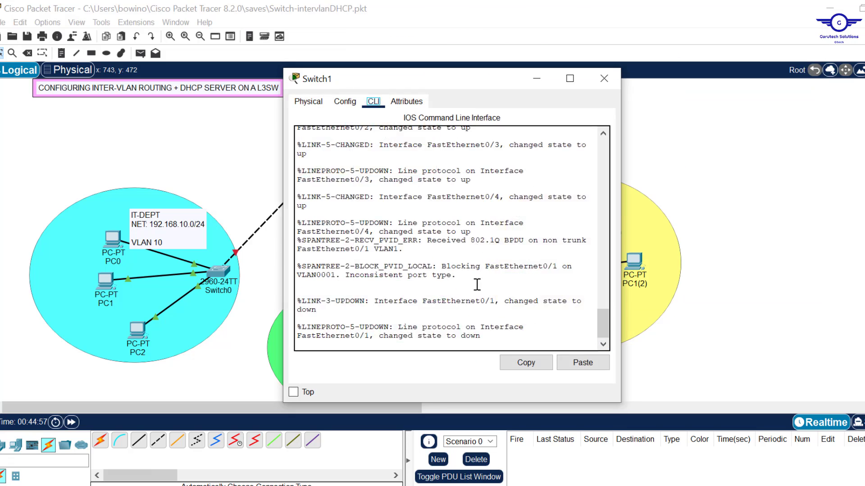
pyautogui.write('int fa0/2-24')
pyautogui.press('Return')
pyautogui.write('int range fa0/2-24')
pyautogui.press('Return')
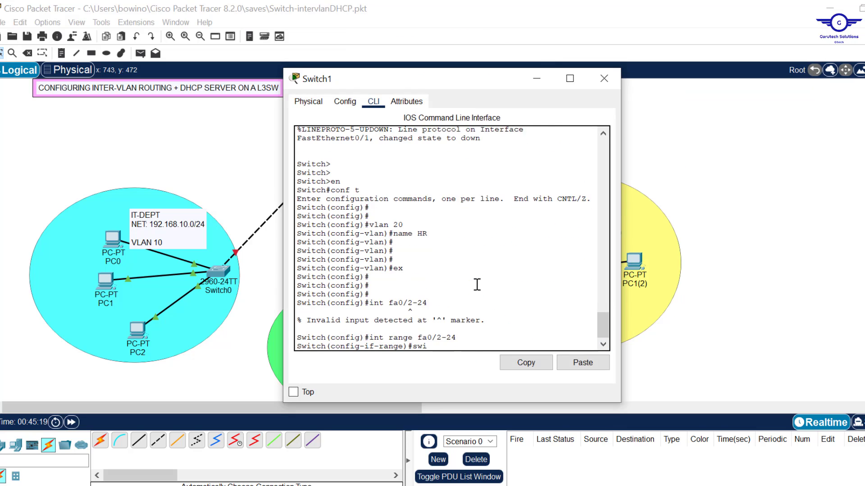
pyautogui.write('switchport mode access')
pyautogui.press('Return')
pyautogui.write('switchport access vlan 20')
pyautogui.press('Return')
# Configure interface fa0/1 on Switch1 as a trunk port and close the switch's window
pyautogui.write('int fa0/1')
pyautogui.press('Return')
pyautogui.write('switchport mode trunk')
pyautogui.press('Return')
pyautogui.click(603, 78)
# On Switch2, create VLAN 30 named FIN and exit to global configuration mode
pyautogui.click(512, 231)
pyautogui.write('vlan 30')
pyautogui.press('Return')
pyautogui.write('name FIN')
pyautogui.press('Return')
pyautogui.write('ex')
pyautogui.press('Return')
pyautogui.press('Return')
# Configure Switch2 with fa0/2-24 as VLAN 30 access ports and fa0/1 as a trunk, saving the configuration with do wr
pyautogui.write('int range fa0/2-24')
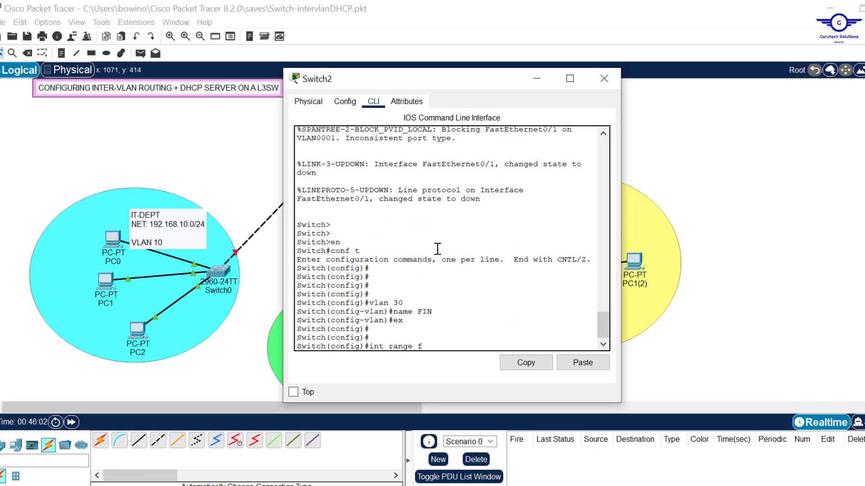
pyautogui.press('Return')
pyautogui.write('access vlan 30 exit    int fa0/1 switchport mode trunk   exit    d')
pyautogui.write('o wr')
pyautogui.press('Return')
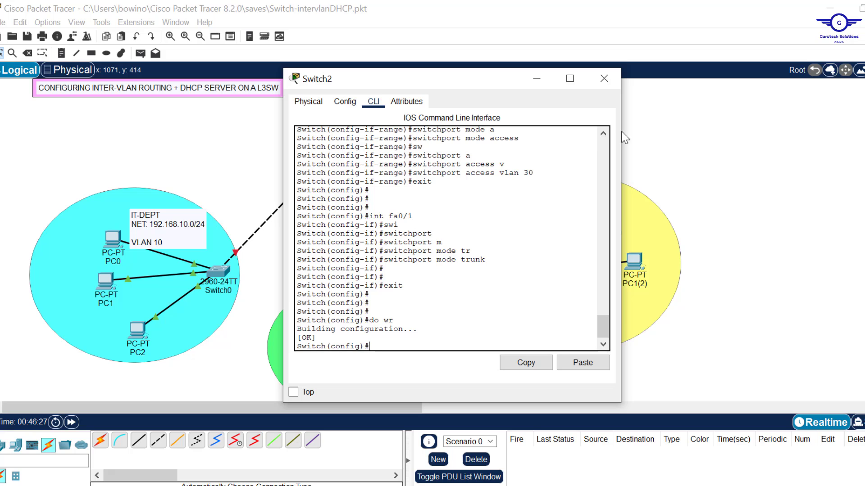
pyautogui.click(603, 87)
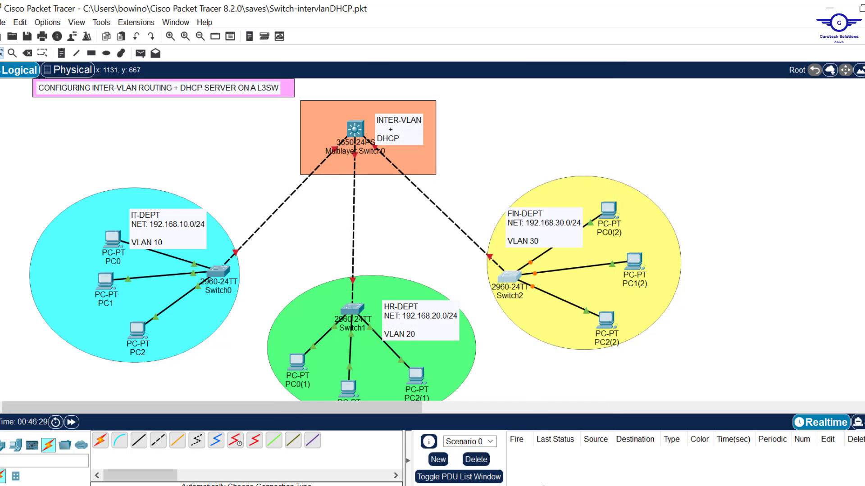
# Highlight the VLAN, port and trunk instruction in the Notepad guide, and examine the multilayer switch's links in the Packet Tracer topology
pyautogui.hotkey('alt', 'Tab')
pyautogui.click(666, 328)
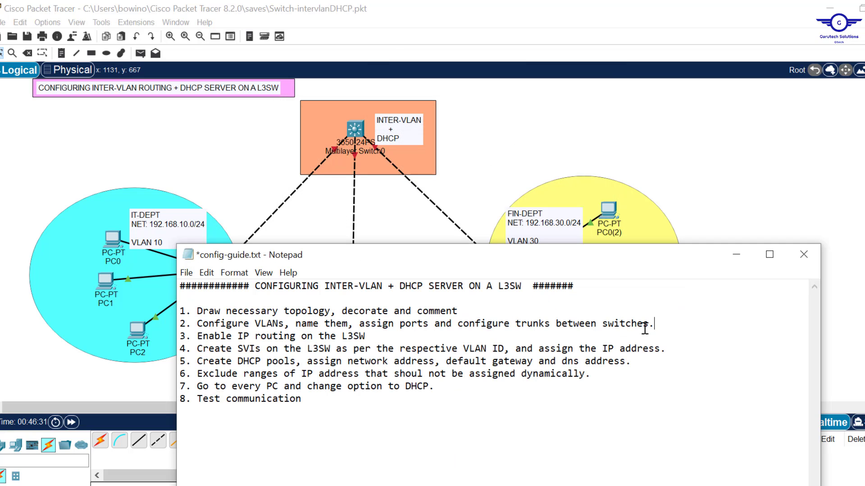
pyautogui.moveTo(201, 323); pyautogui.dragTo(678, 322)
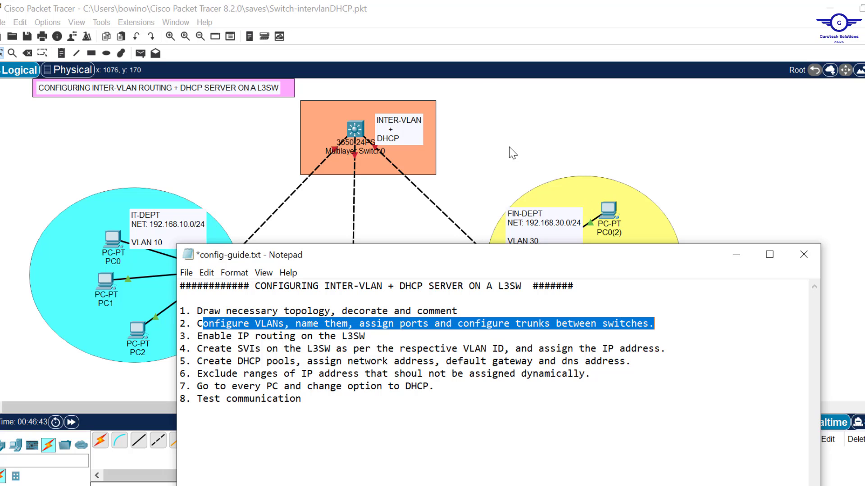
pyautogui.click(477, 134)
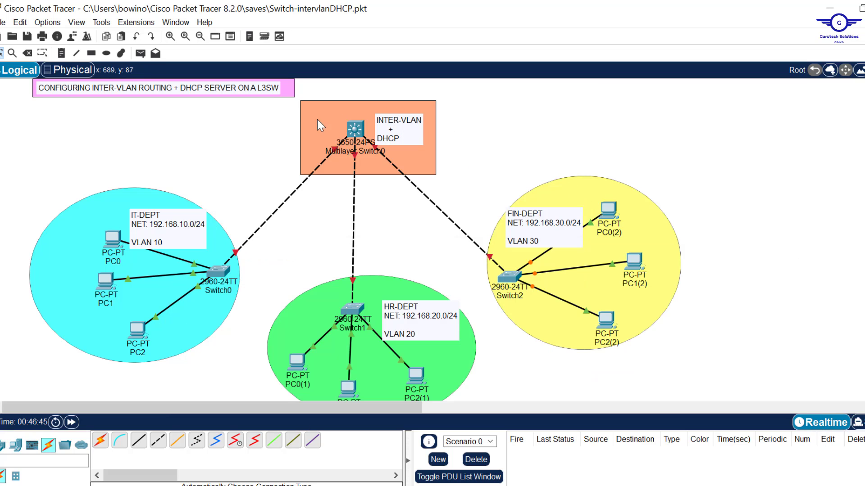
pyautogui.moveTo(288, 102); pyautogui.dragTo(467, 181)
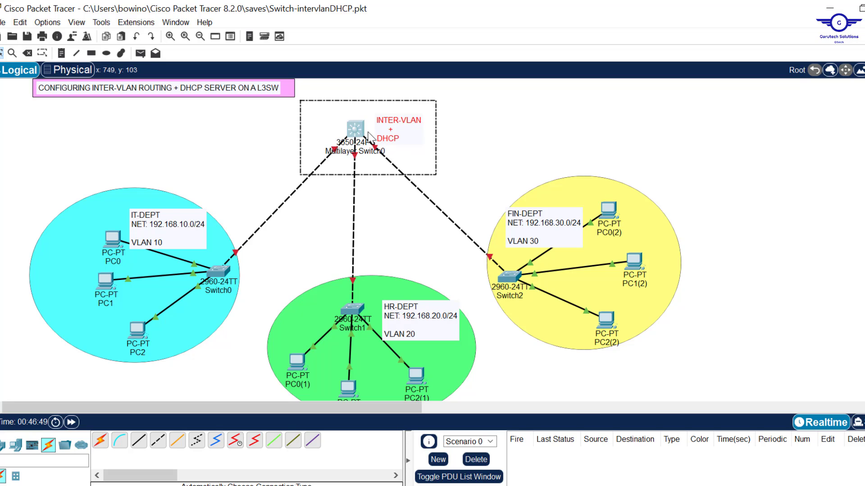
pyautogui.moveTo(359, 146)
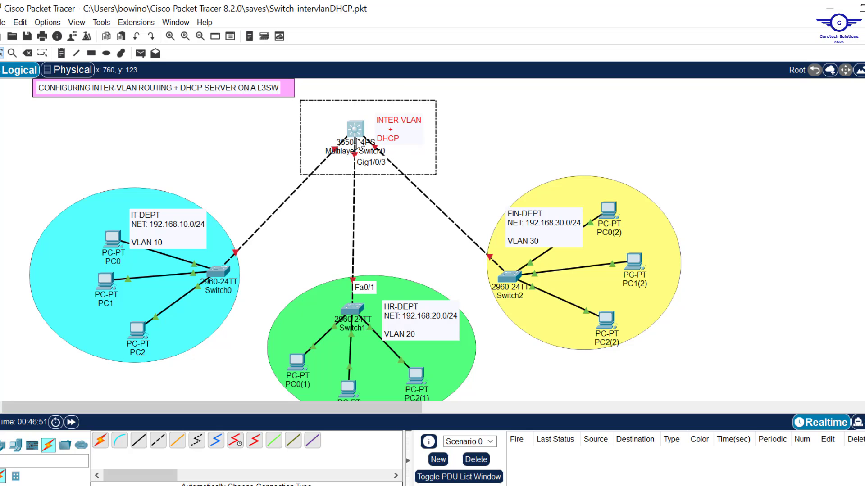
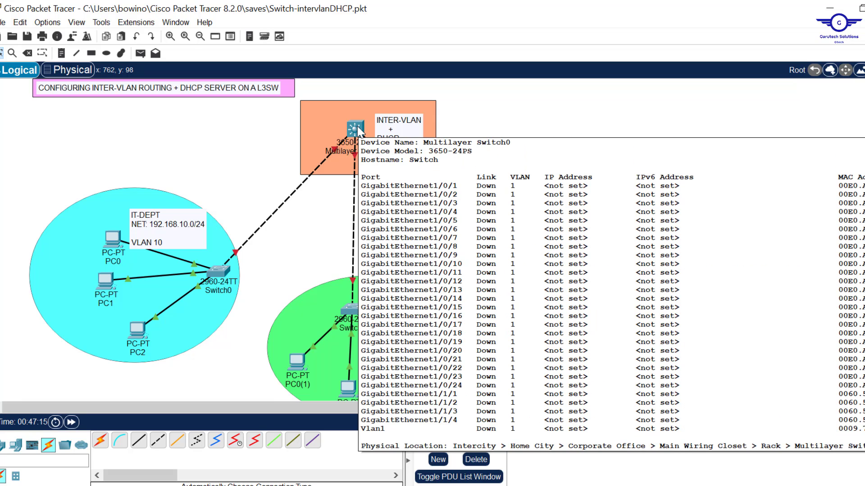
# Install the AC-POWER-SUPPLY module in an empty power slot of Multilayer Switch0 and close its window
pyautogui.click(356, 129)
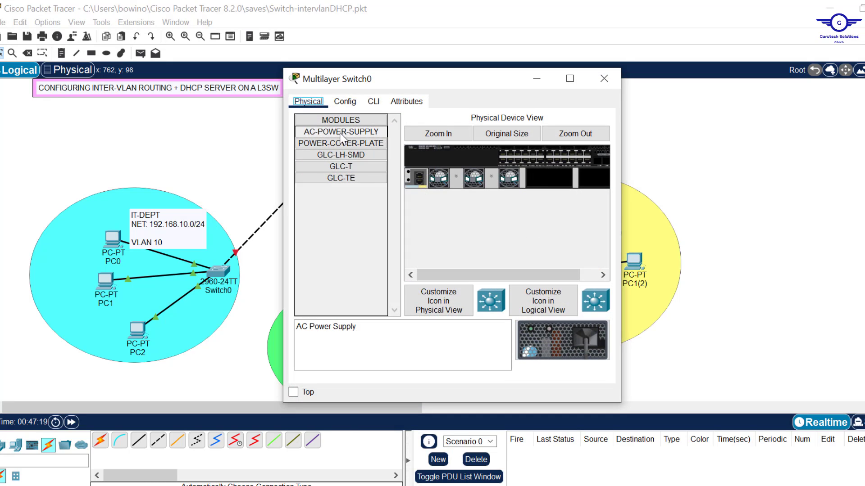
pyautogui.moveTo(346, 135); pyautogui.dragTo(552, 181)
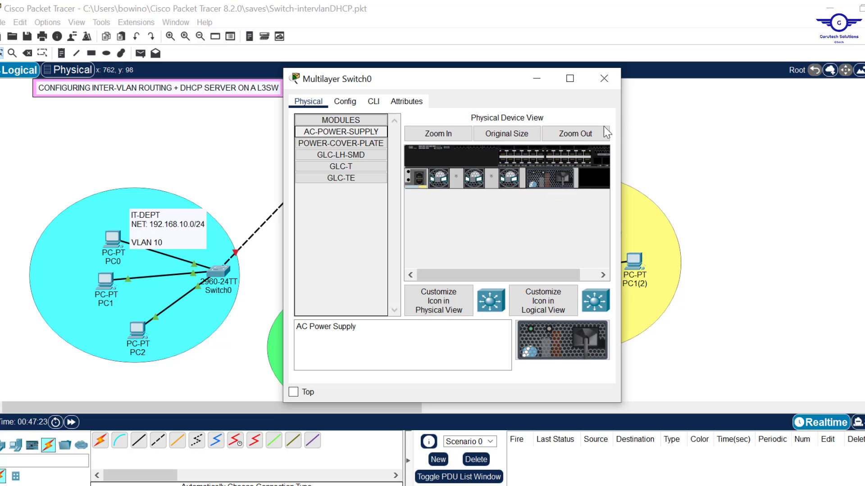
pyautogui.click(603, 78)
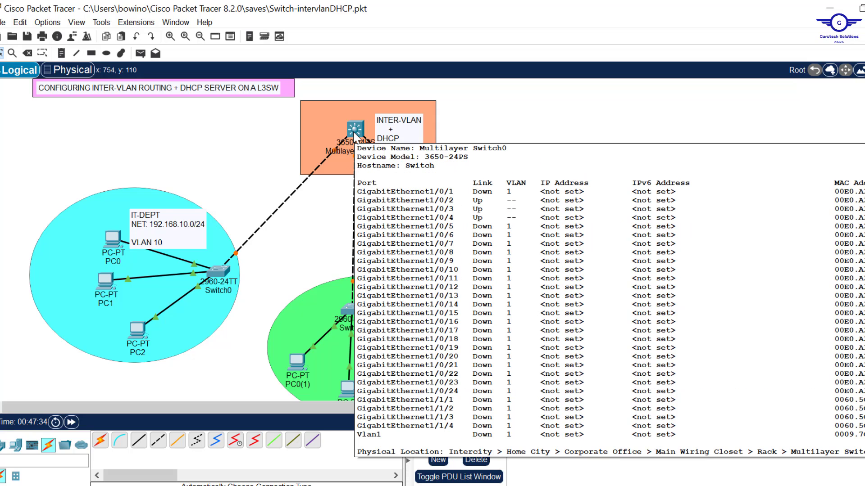
# Open Multilayer Switch0's command line and answer no to the initial configuration dialog to reach the Switch> prompt
pyautogui.click(353, 131)
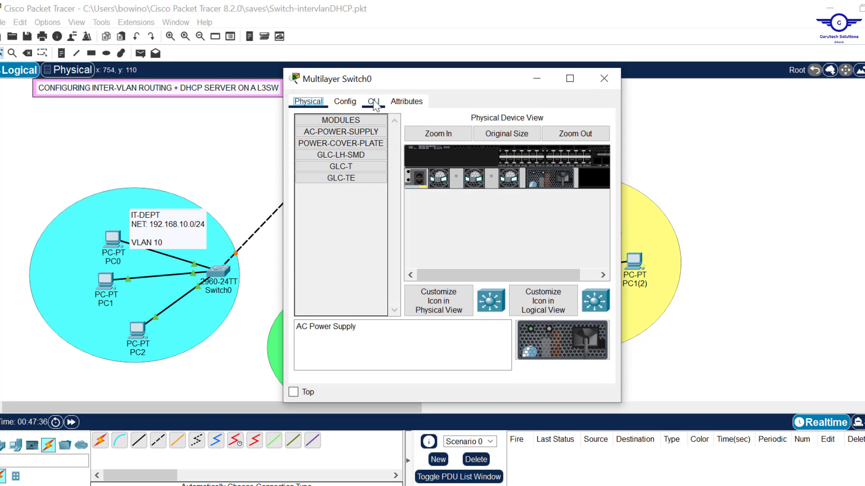
pyautogui.click(374, 101)
pyautogui.press('Return')
pyautogui.press('Return')
pyautogui.press('Return')
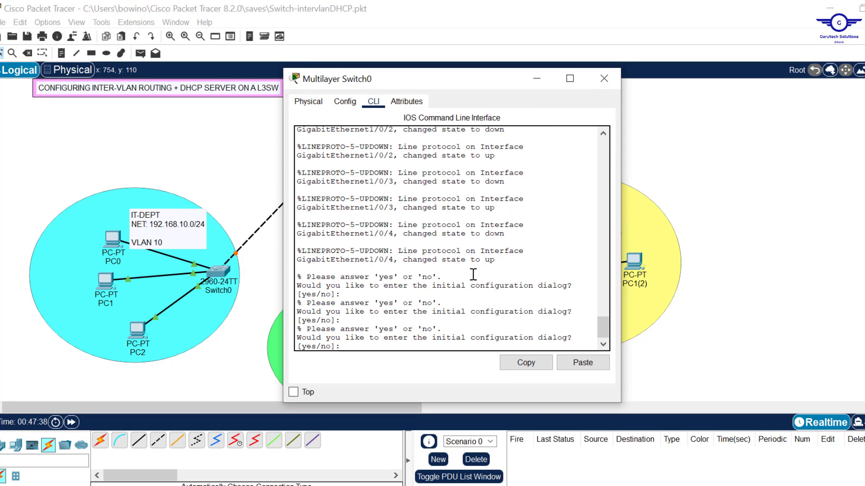
pyautogui.write('no')
pyautogui.press('Return')
pyautogui.press('Return')
pyautogui.press('Return')
pyautogui.press('Return')
pyautogui.press('Return')
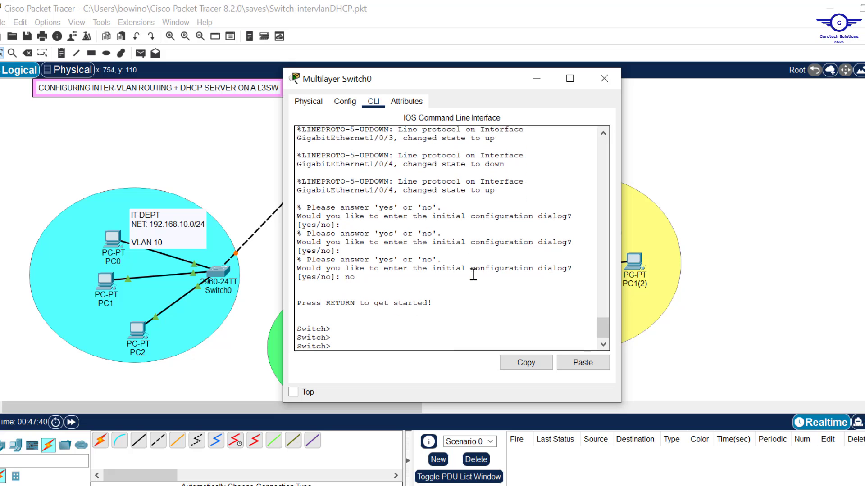
# Highlight "assign ports" in the Notepad guide's second instruction, and return to Multilayer Switch0's command line
pyautogui.hotkey('alt', 'Tab')
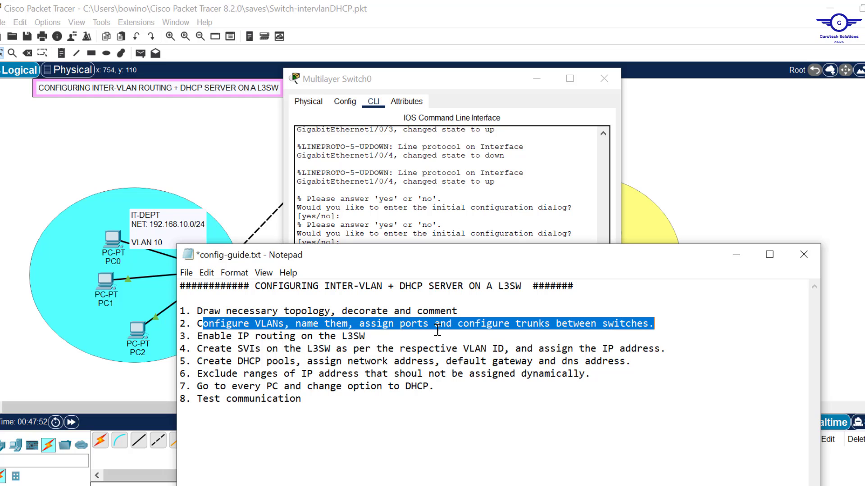
pyautogui.moveTo(437, 330); pyautogui.dragTo(361, 323)
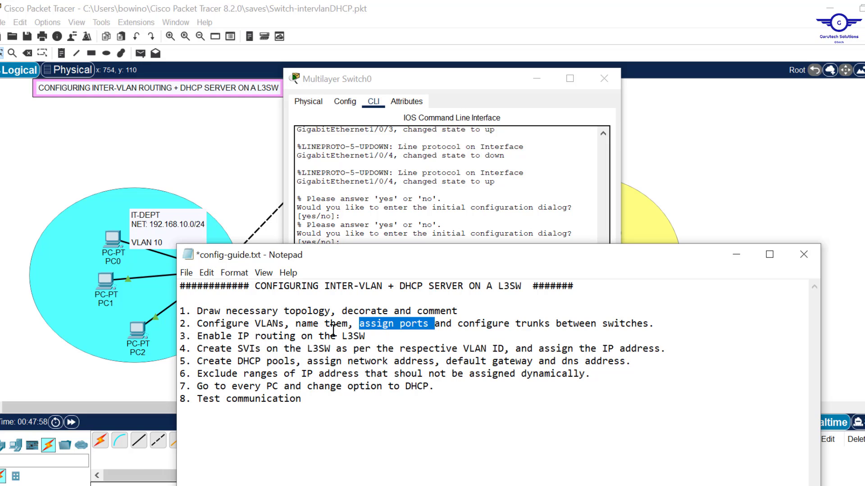
pyautogui.click(425, 208)
# Enter privileged mode with en and global configuration mode with conf t on Multilayer Switch0
pyautogui.write('en')
pyautogui.press('Return')
pyautogui.write('c')
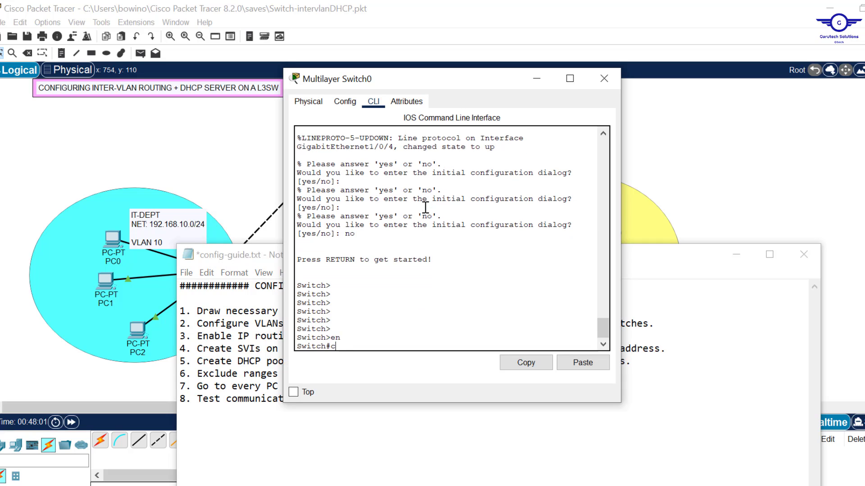
pyautogui.write('onf t')
pyautogui.press('Return')
pyautogui.press('Return')
pyautogui.press('Return')
pyautogui.press('Return')
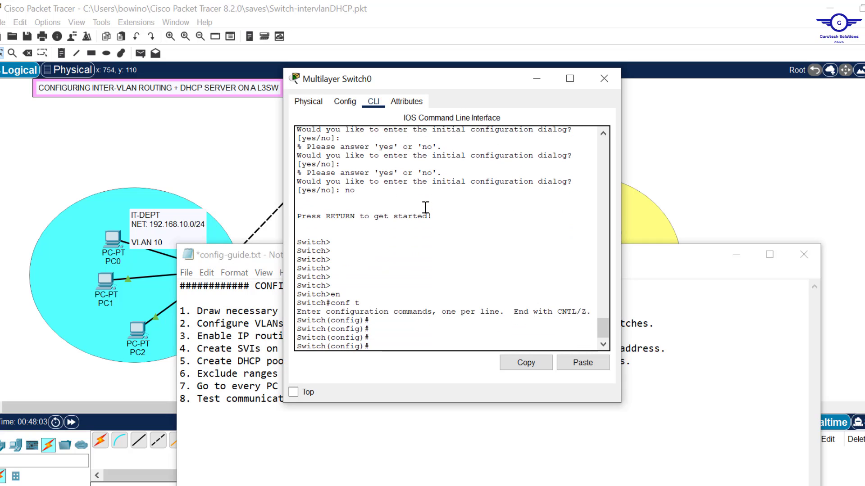
# Create VLAN 10 on Multilayer Switch0 and name it IT
pyautogui.write('vlan 10')
pyautogui.press('Return')
pyautogui.write('name I')
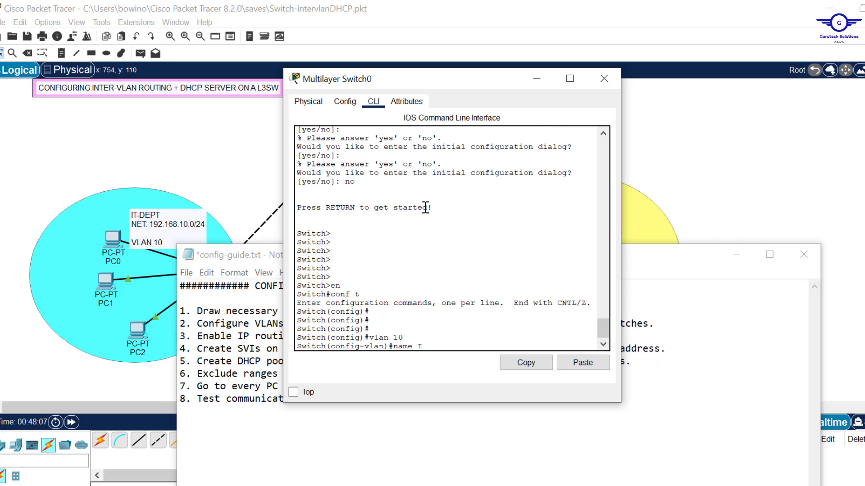
pyautogui.write('T')
pyautogui.press('Return')
pyautogui.press('Return')
pyautogui.press('Return')
# Create VLAN 20 on Multilayer Switch0 and name it HR
pyautogui.write('vlan 10')
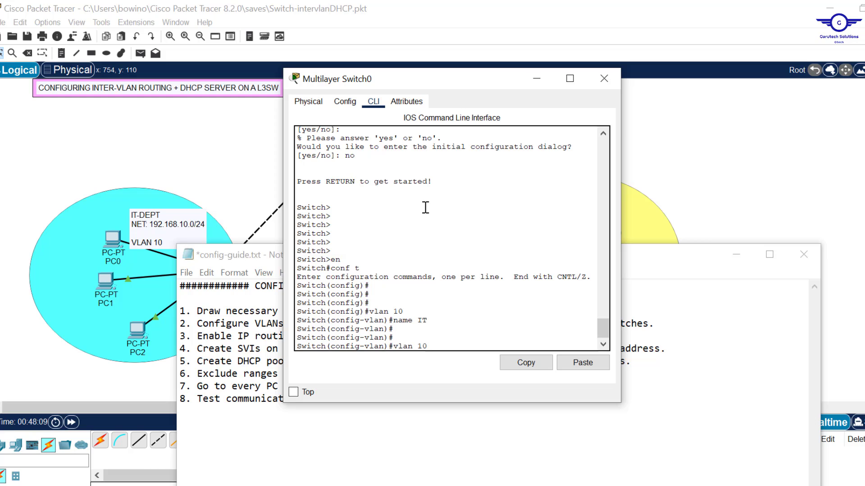
pyautogui.press('BackSpace')
pyautogui.press('BackSpace')
pyautogui.write('20')
pyautogui.press('Return')
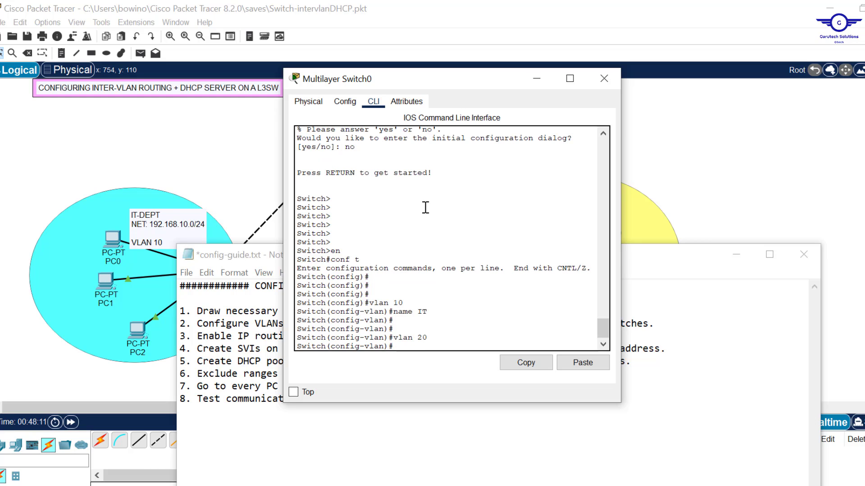
pyautogui.write('name IT')
pyautogui.write('HR')
pyautogui.press('Return')
pyautogui.press('Return')
pyautogui.press('Return')
pyautogui.press('Return')
# Create VLAN 30 named FIN on Multilayer Switch0 and exit to global configuration mode
pyautogui.write('vlan 20')
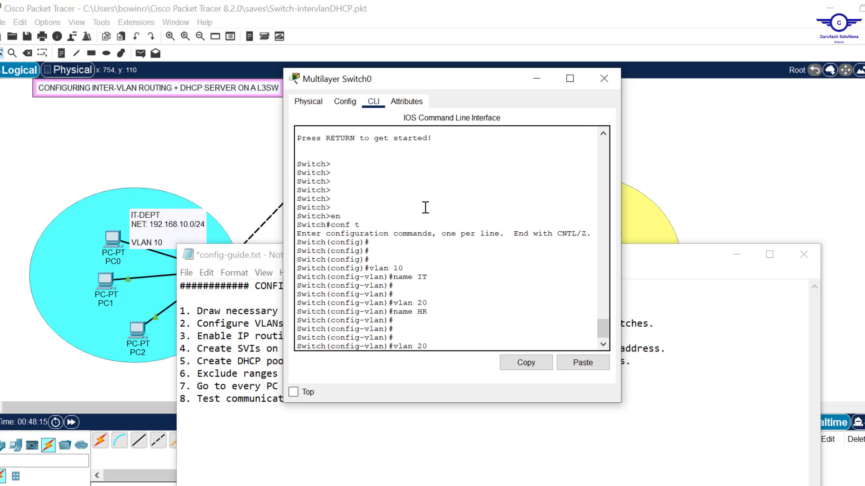
pyautogui.press('BackSpace')
pyautogui.press('BackSpace')
pyautogui.write('30')
pyautogui.press('Return')
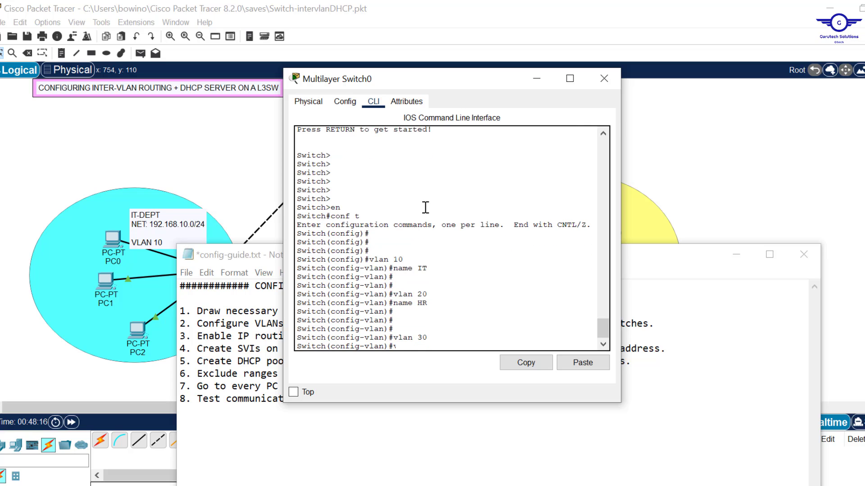
pyautogui.write('name HR')
pyautogui.press('BackSpace')
pyautogui.press('BackSpace')
pyautogui.press('BackSpace')
pyautogui.write('FIN')
pyautogui.press('Return')
pyautogui.press('Return')
pyautogui.press('Return')
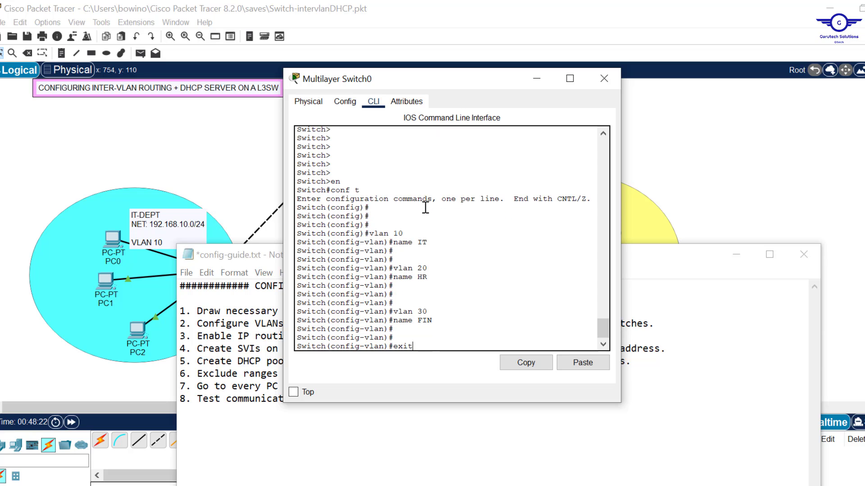
pyautogui.write('exit')
pyautogui.press('Return')
pyautogui.press('Return')
pyautogui.press('Return')
pyautogui.press('Return')
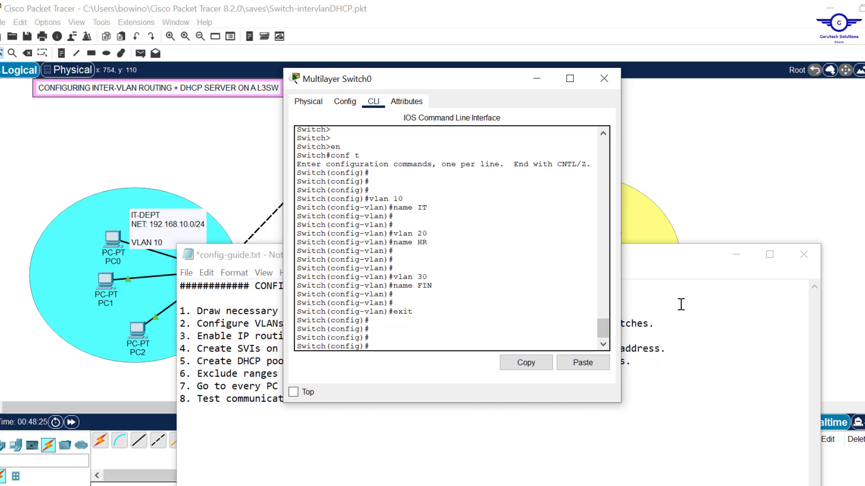
# Highlight the port assignment and trunk instructions in the Notepad guide, and return to Multilayer Switch0's command line
pyautogui.click(664, 320)
pyautogui.keyDown('shift'); pyautogui.click(473, 324); pyautogui.keyUp('shift')
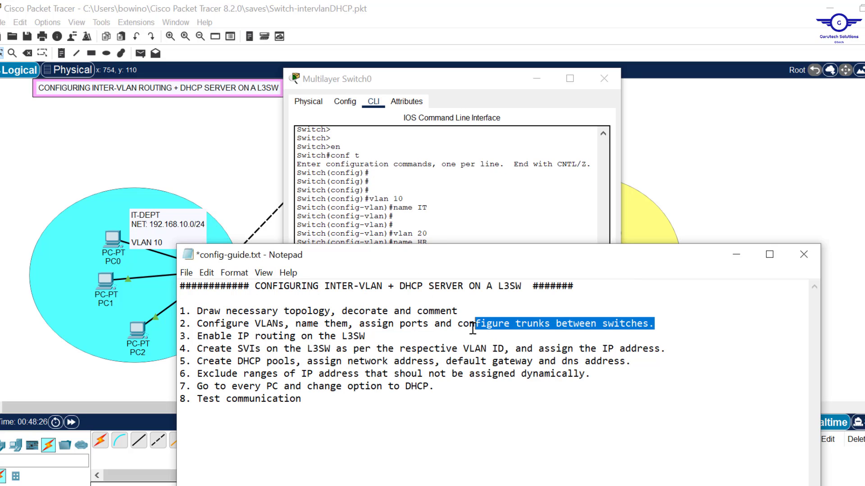
pyautogui.moveTo(472, 329); pyautogui.dragTo(462, 329)
pyautogui.moveTo(355, 324); pyautogui.dragTo(434, 324)
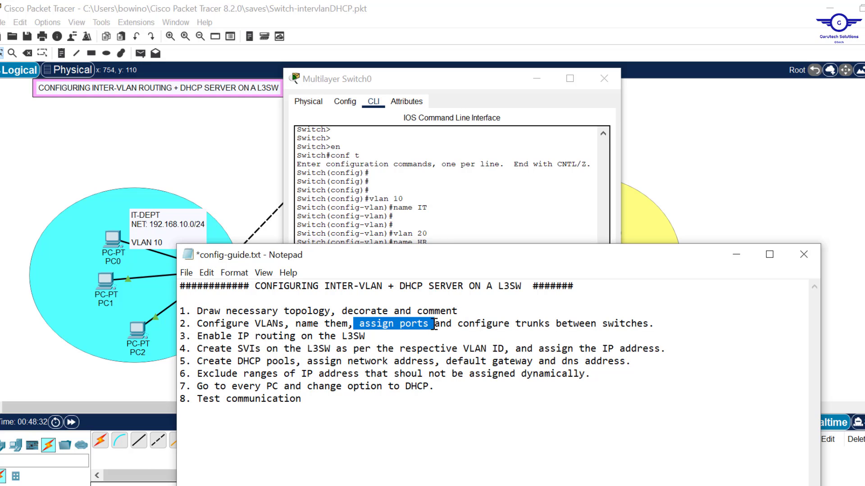
pyautogui.moveTo(662, 325); pyautogui.dragTo(465, 324)
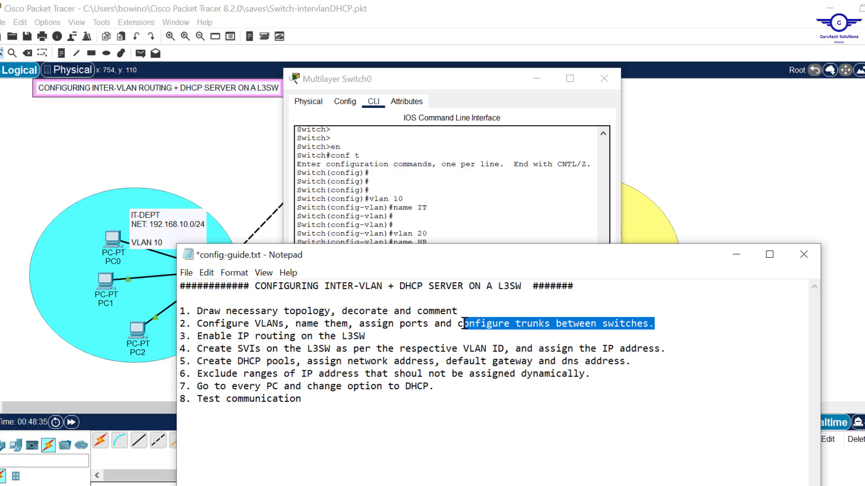
pyautogui.click(468, 231)
# Check the multilayer switch's ports toward the department switches in the topology, and reopen its command line
pyautogui.click(768, 139)
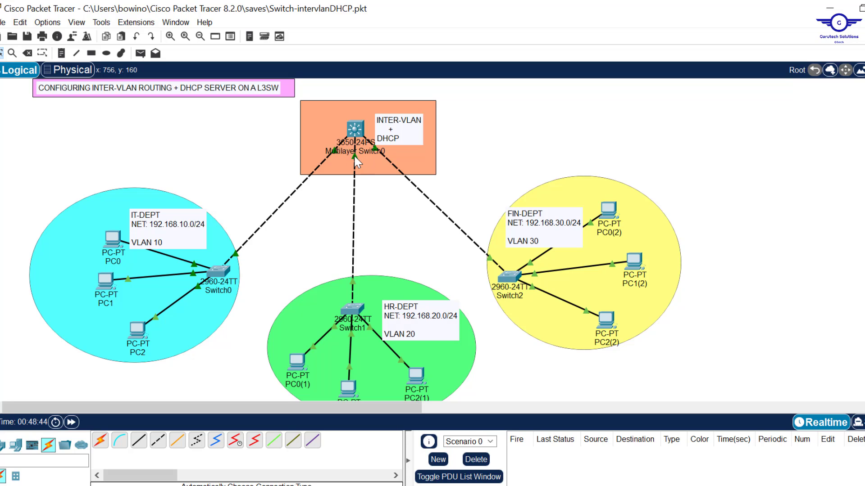
pyautogui.moveTo(355, 162)
pyautogui.moveTo(377, 152)
pyautogui.click(358, 131)
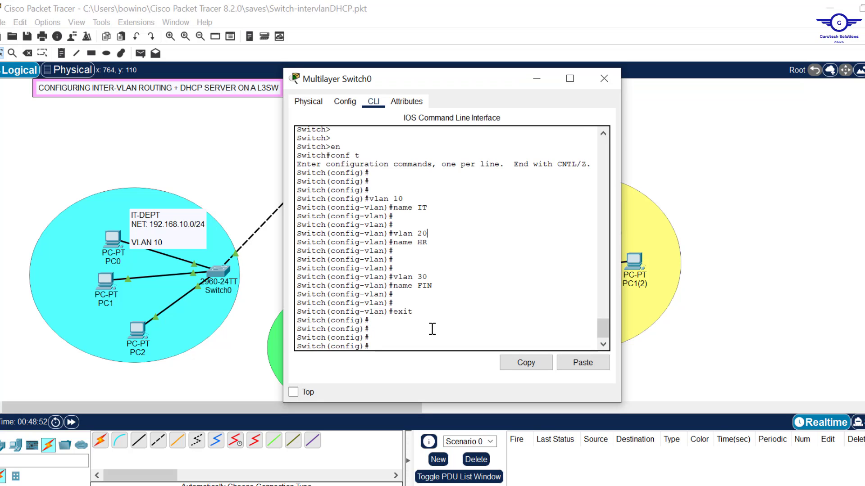
# Set Multilayer Switch0's interface range gig1/0/2-4 to trunk mode
pyautogui.press('Return')
pyautogui.press('Return')
pyautogui.write('int')
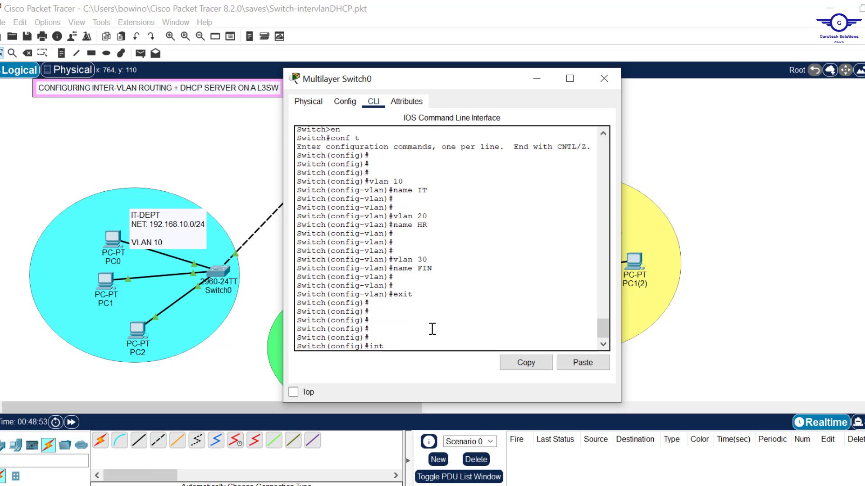
pyautogui.write(' range gig1/0/2-4')
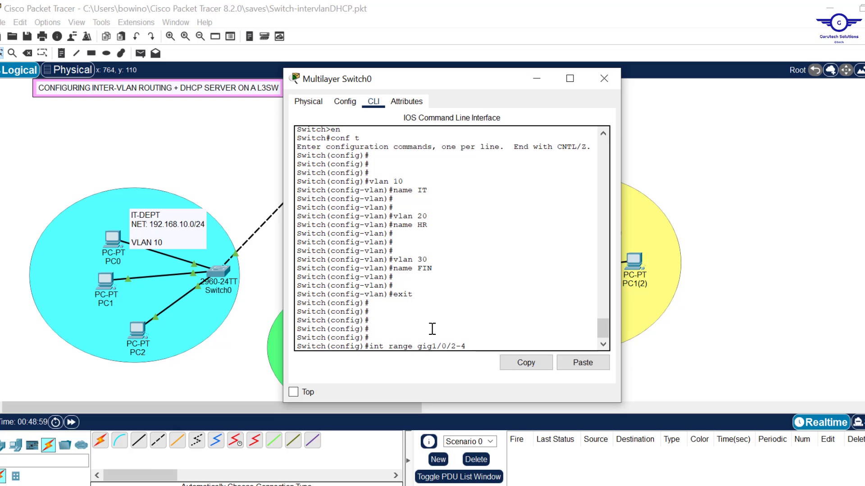
pyautogui.press('Return')
pyautogui.press('Return')
pyautogui.write('swit')
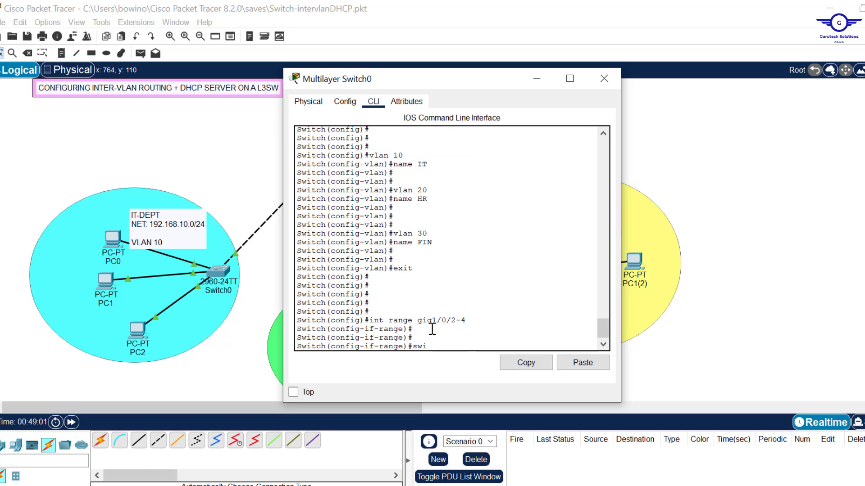
pyautogui.press('Tab')
pyautogui.write('m')
pyautogui.press('Tab')
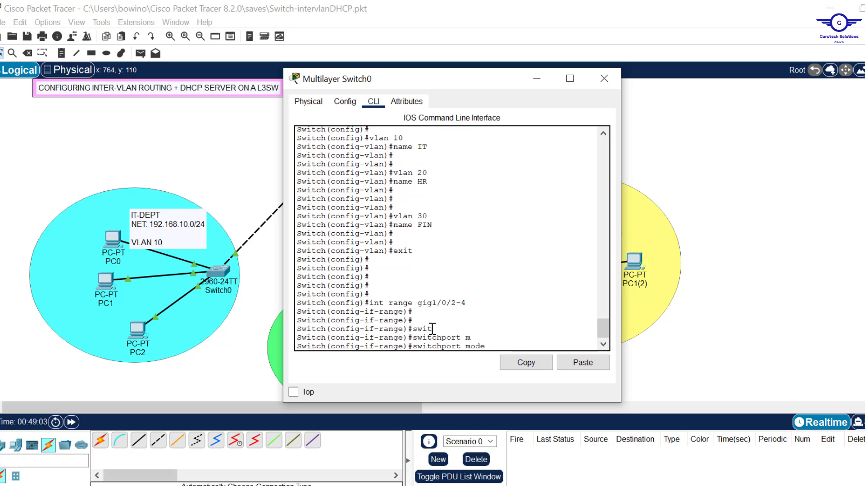
pyautogui.write('tr')
pyautogui.press('Tab')
pyautogui.press('Tab')
pyautogui.press('Return')
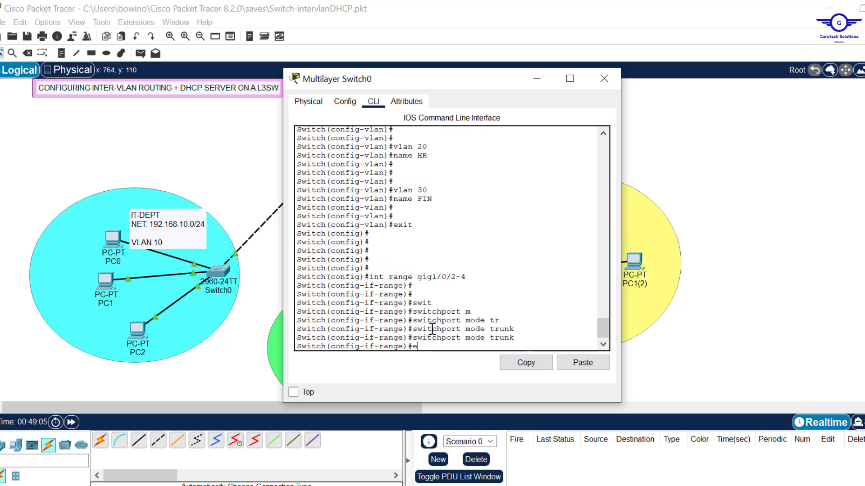
# Exit the interface range configuration, save Multilayer Switch0's configuration with do wr, and close its window
pyautogui.write('exit')
pyautogui.press('Return')
pyautogui.press('Return')
pyautogui.press('Return')
pyautogui.write('d')
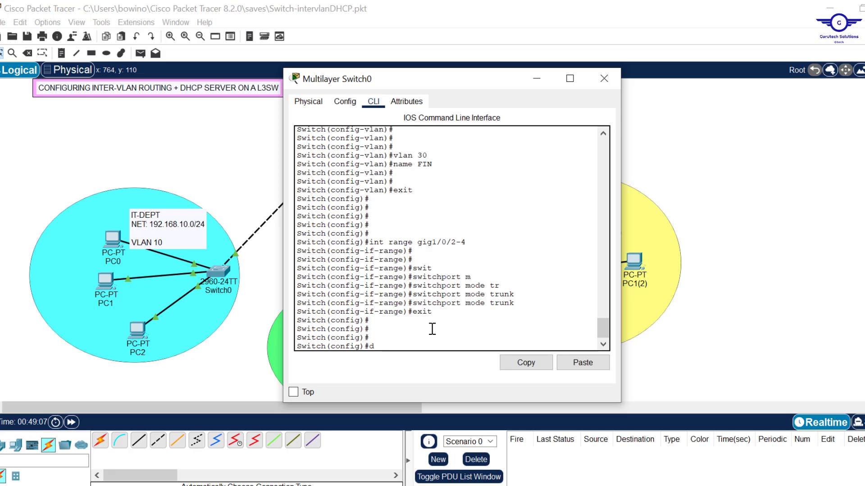
pyautogui.write('o wr')
pyautogui.press('Return')
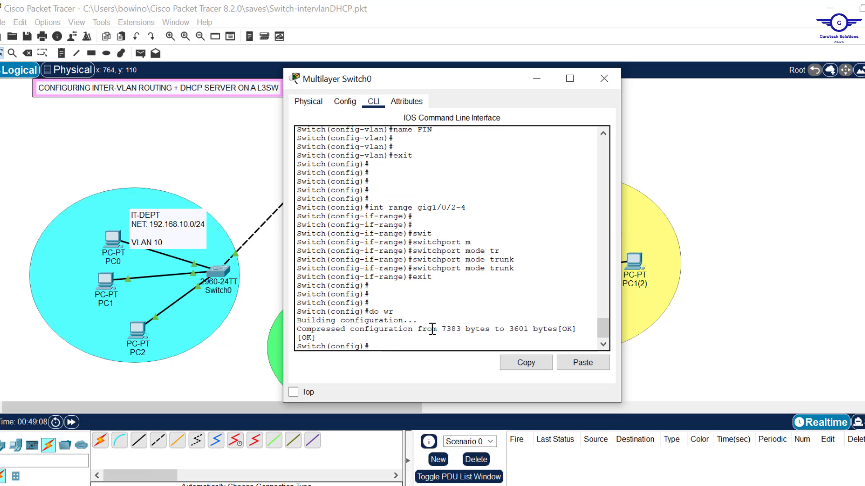
pyautogui.click(604, 83)
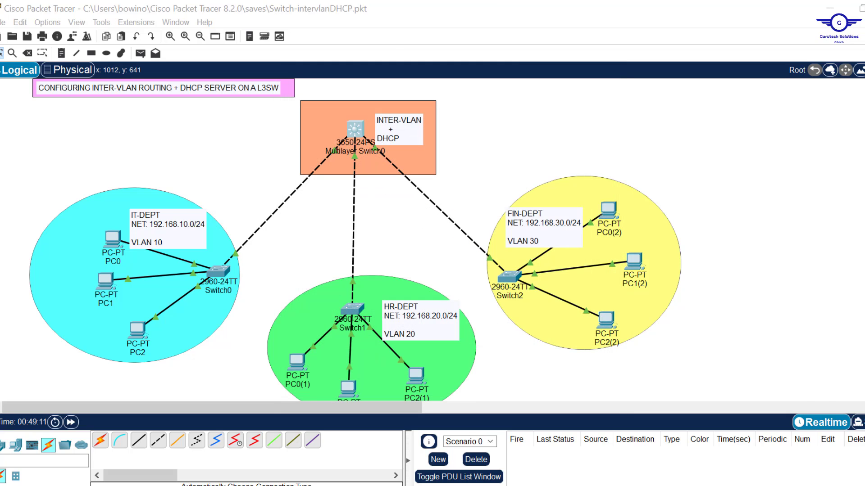
# Switch to the Notepad guide and highlight the instruction to enable IP routing on the L3SW
pyautogui.hotkey('alt', 'Tab')
pyautogui.click(380, 337)
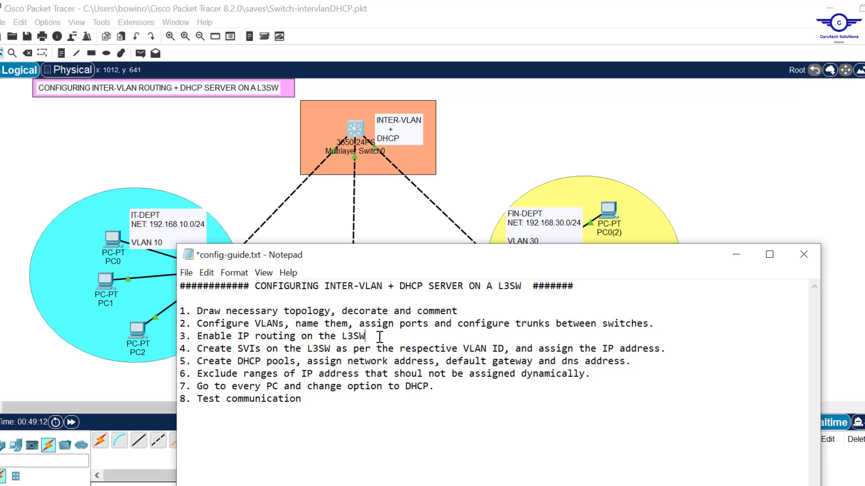
pyautogui.moveTo(379, 337); pyautogui.dragTo(200, 338)
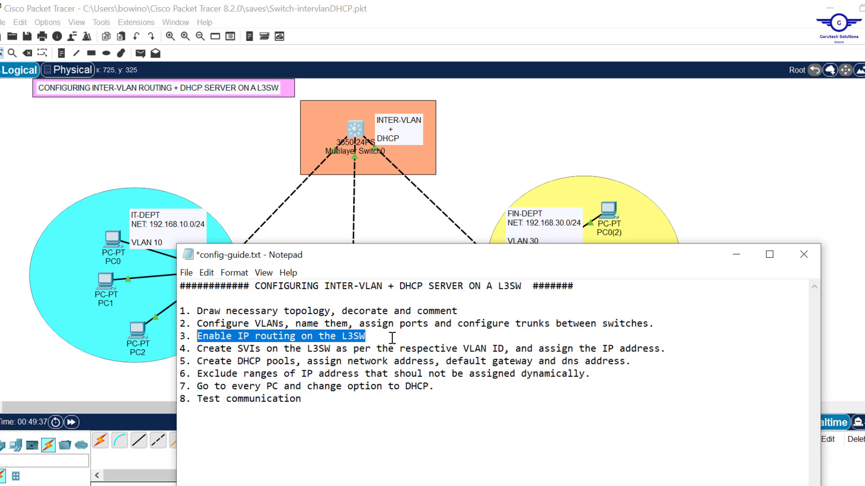
# Reopen Multilayer Switch0's command line, enable IP routing, and highlight the entered command
pyautogui.click(356, 132)
pyautogui.click(356, 132)
pyautogui.press('Return')
pyautogui.press('Return')
pyautogui.press('Return')
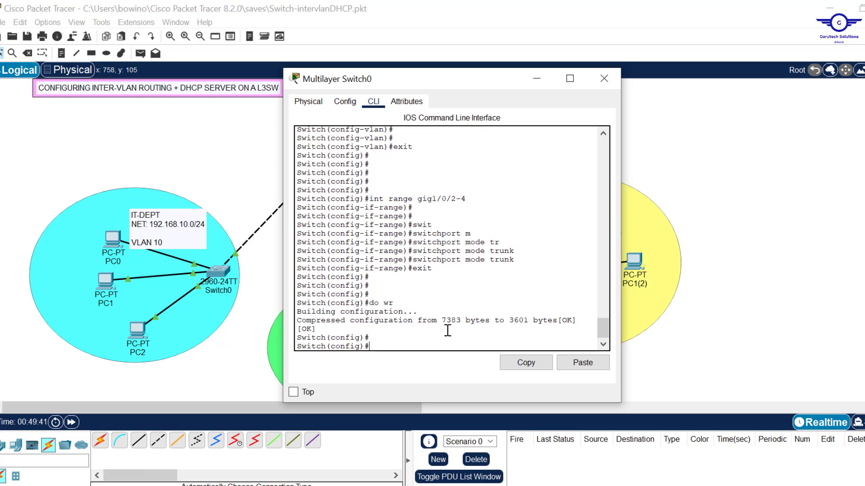
pyautogui.write('ip rout')
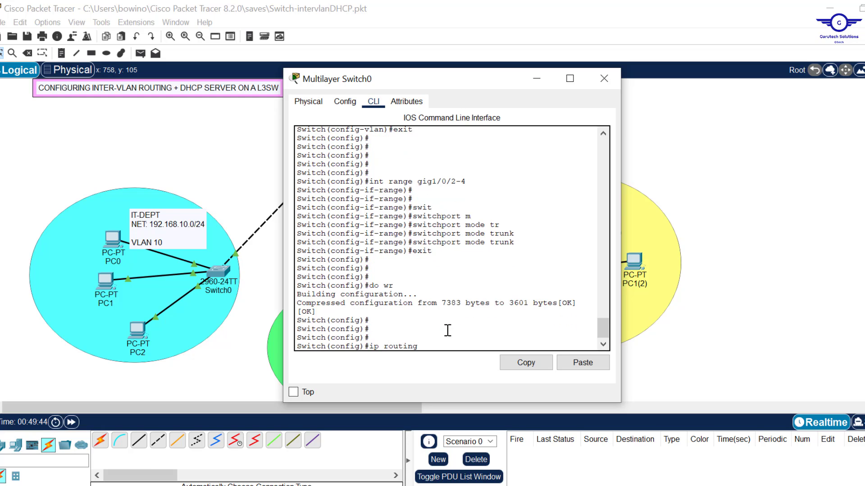
pyautogui.write('ing')
pyautogui.press('Return')
pyautogui.press('Return')
pyautogui.press('Return')
pyautogui.press('Return')
pyautogui.press('Return')
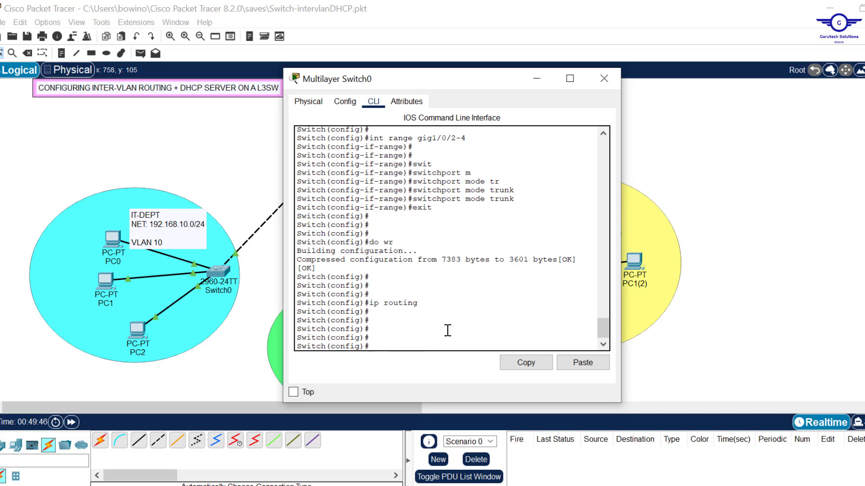
pyautogui.moveTo(426, 303); pyautogui.dragTo(372, 304)
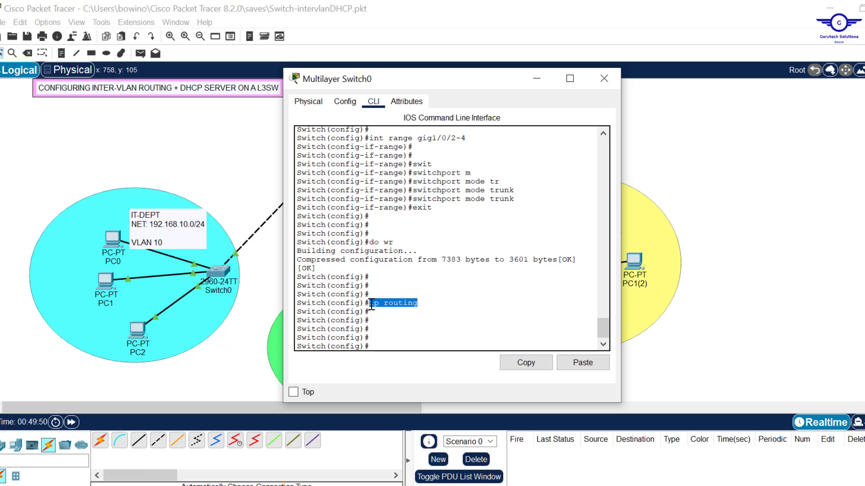
# Switch to the Notepad guide and highlight the instruction on creating SVIs and assigning their IP addresses
pyautogui.hotkey('alt', 'Tab')
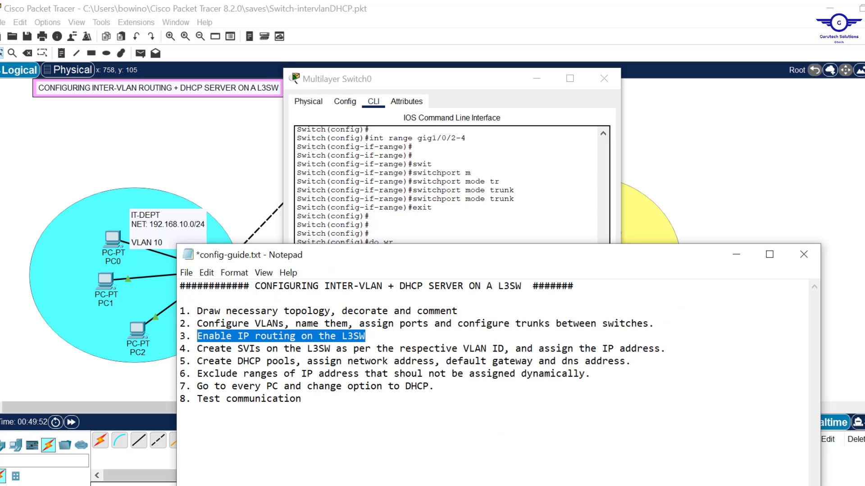
pyautogui.moveTo(631, 361); pyautogui.dragTo(670, 351)
pyautogui.click(194, 350)
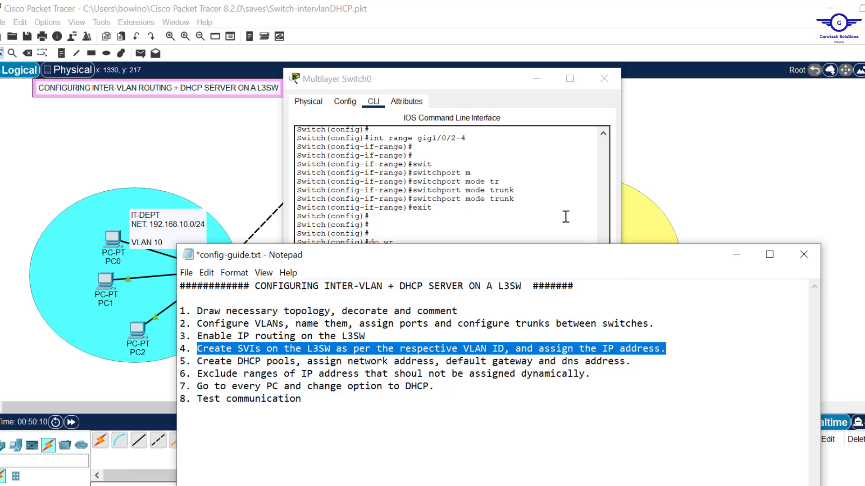
# Review the VLAN 10, 20 and 30 definitions entered earlier in Multilayer Switch0's command line
pyautogui.click(603, 220)
pyautogui.moveTo(603, 325)
pyautogui.mouseDown()
pyautogui.moveTo(603, 295)
pyautogui.moveTo(603, 311)
pyautogui.mouseUp()
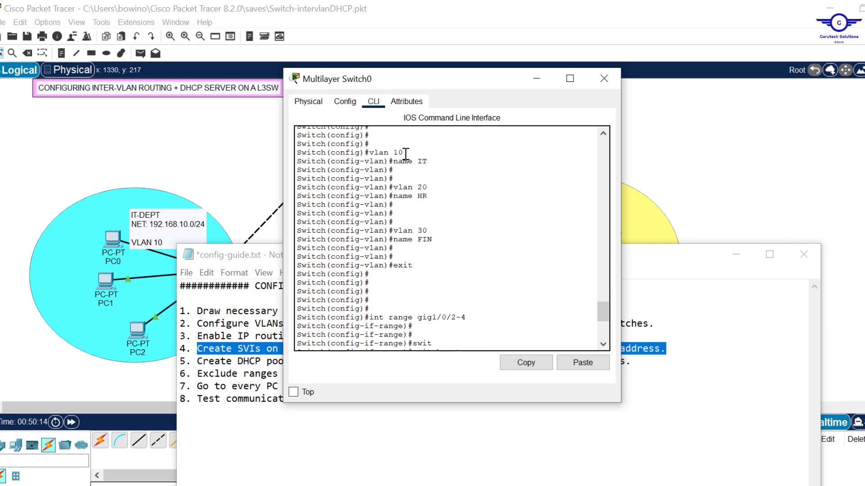
pyautogui.moveTo(404, 153); pyautogui.dragTo(383, 153)
pyautogui.moveTo(439, 185); pyautogui.dragTo(397, 187)
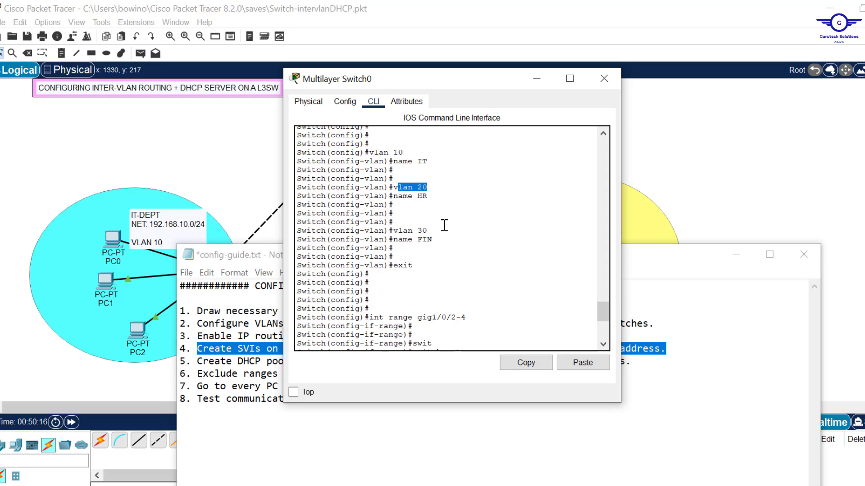
pyautogui.moveTo(442, 225); pyautogui.dragTo(393, 231)
pyautogui.moveTo(405, 153); pyautogui.dragTo(380, 153)
pyautogui.moveTo(430, 230); pyautogui.dragTo(408, 230)
pyautogui.moveTo(430, 188); pyautogui.dragTo(402, 187)
pyautogui.click(466, 311)
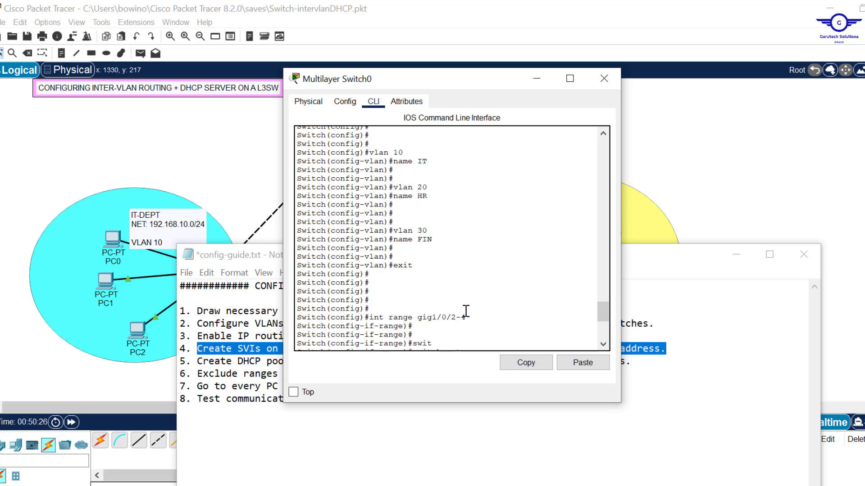
# Create the switch virtual interface for VLAN 10 on Multilayer Switch0
pyautogui.scroll(-8, 488, 303)
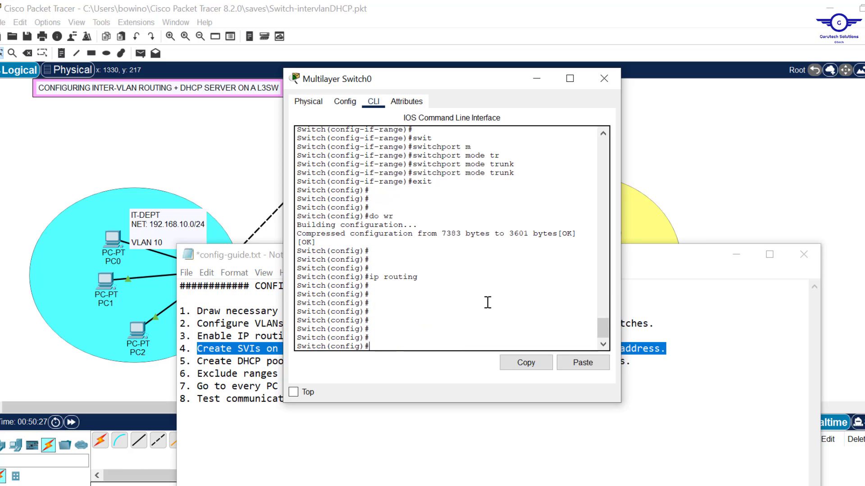
pyautogui.write('lan')
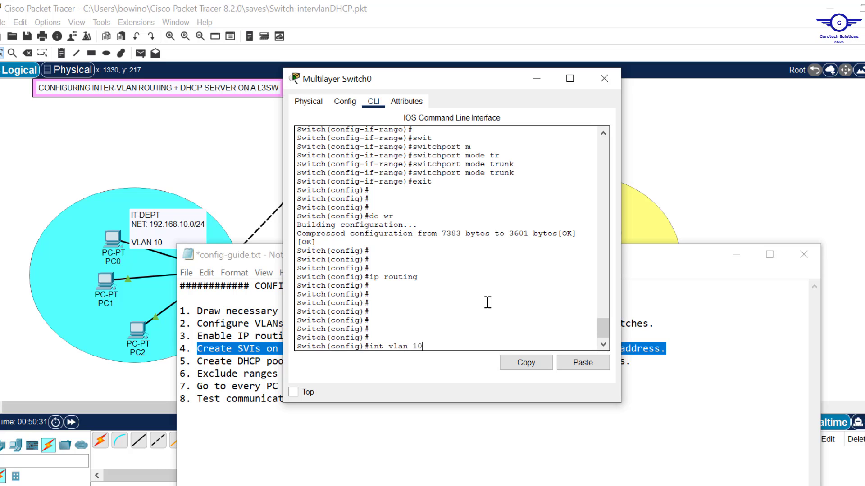
pyautogui.write(' 10')
pyautogui.press('Return')
pyautogui.press('Return')
pyautogui.press('Return')
pyautogui.press('Return')
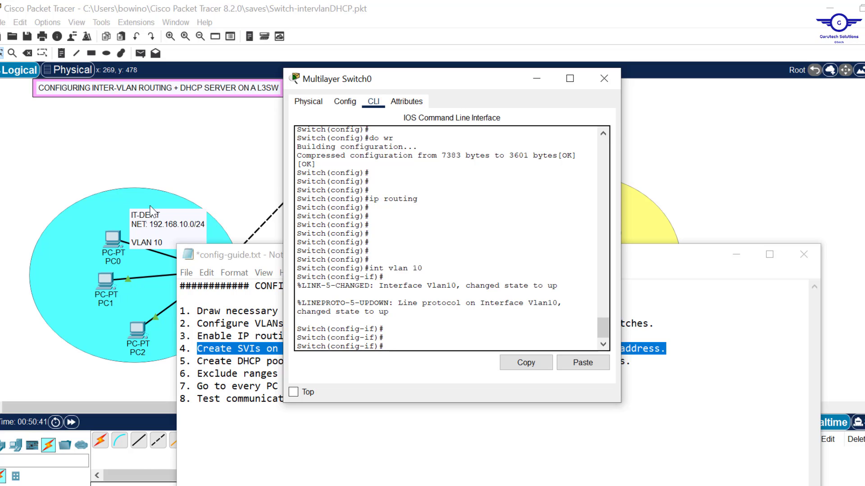
# Assign IP address 192.168.1.1 with mask 255.255.255.0 to the VLAN 10 interface and exit to global configuration mode
pyautogui.write('ip add 192')
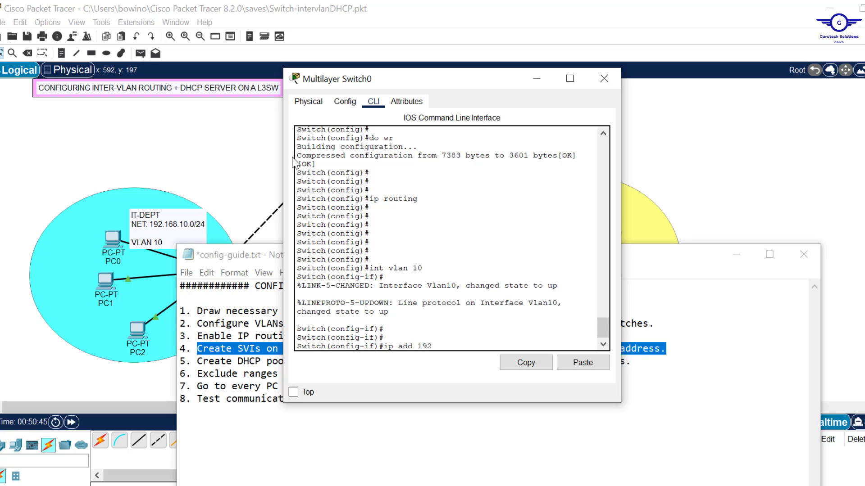
pyautogui.write('.168.1.1 255.255.255.0')
pyautogui.press('Return')
pyautogui.press('Return')
pyautogui.press('Return')
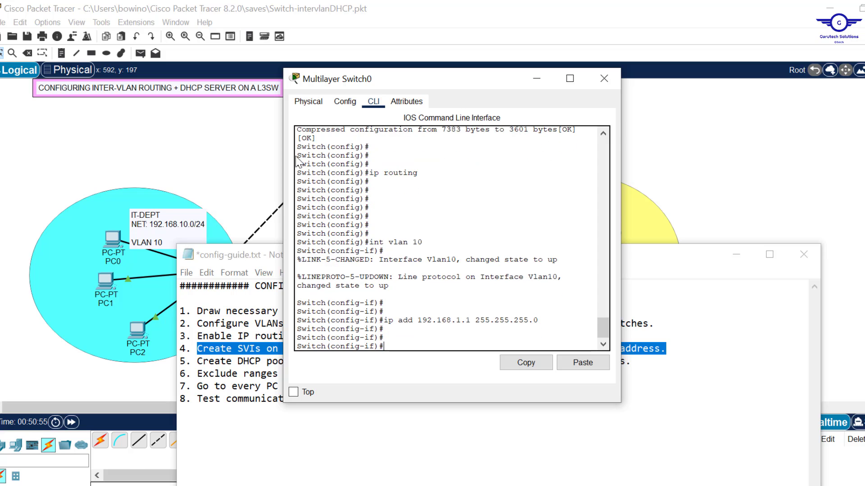
pyautogui.moveTo(542, 321); pyautogui.dragTo(366, 244)
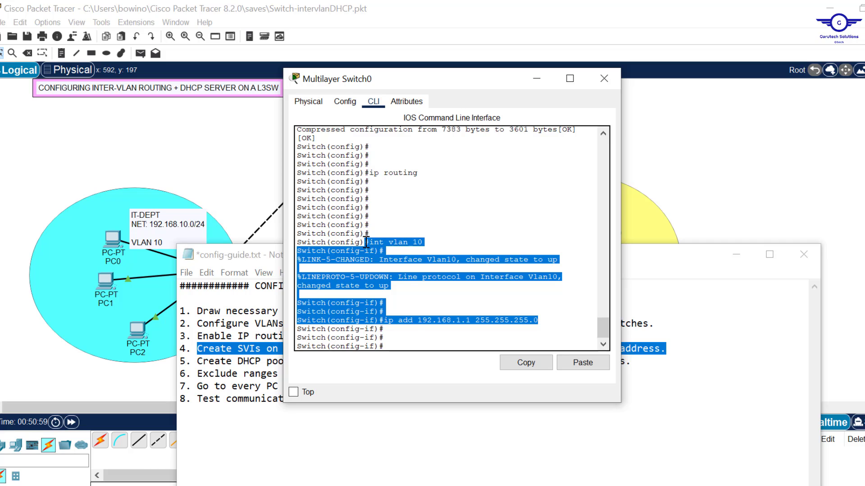
pyautogui.click(417, 325)
pyautogui.write('ex')
pyautogui.press('Return')
pyautogui.press('Return')
pyautogui.press('Return')
pyautogui.press('Return')
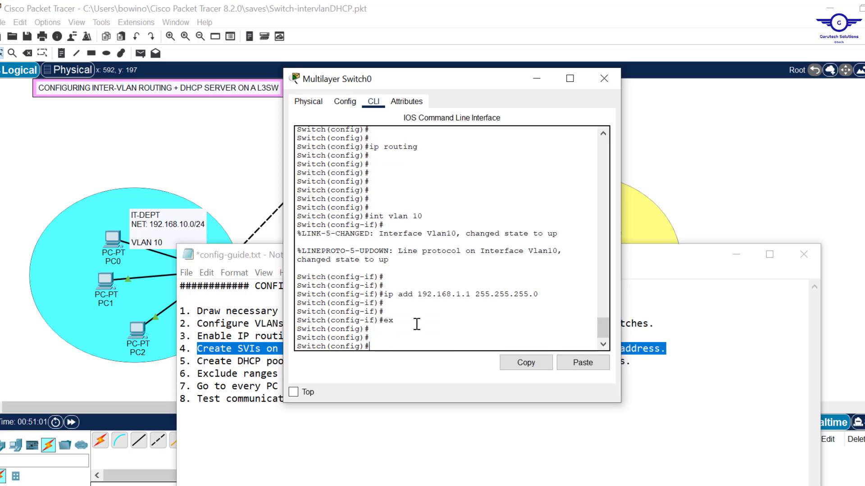
# Create the switch virtual interface for VLAN 20 by reusing the earlier interface command
pyautogui.press('Up')
pyautogui.press('Up')
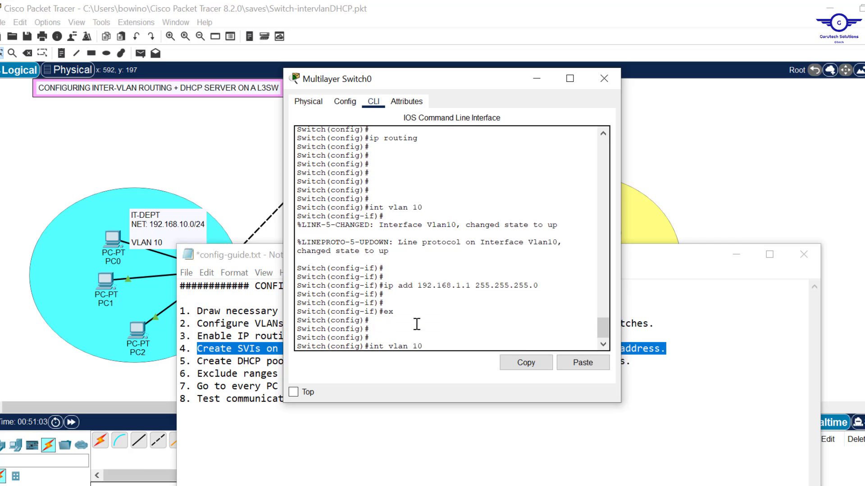
pyautogui.press('Left')
pyautogui.press('BackSpace')
pyautogui.write('2')
pyautogui.press('Return')
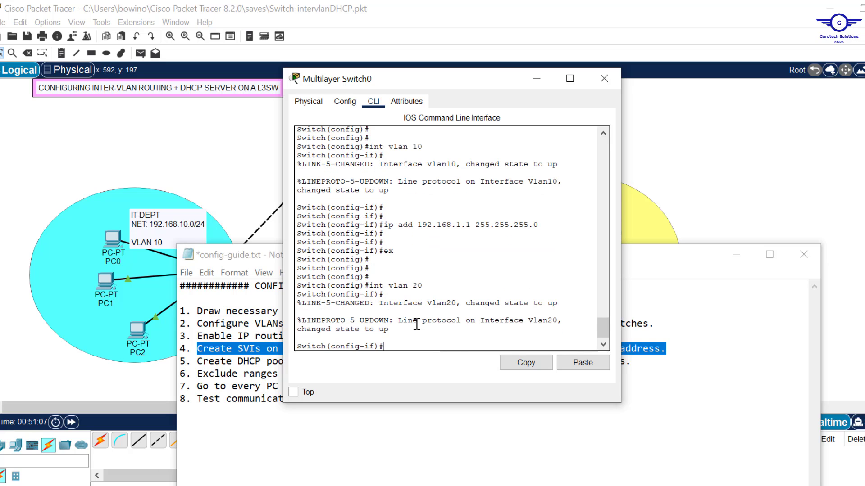
# Assign IP address 192.168.2.1 with mask 255.255.255.0 to the VLAN 20 interface and exit to global configuration mode
pyautogui.press('Up')
pyautogui.press('Up')
pyautogui.press('Up')
pyautogui.press('Left')
pyautogui.press('Left')
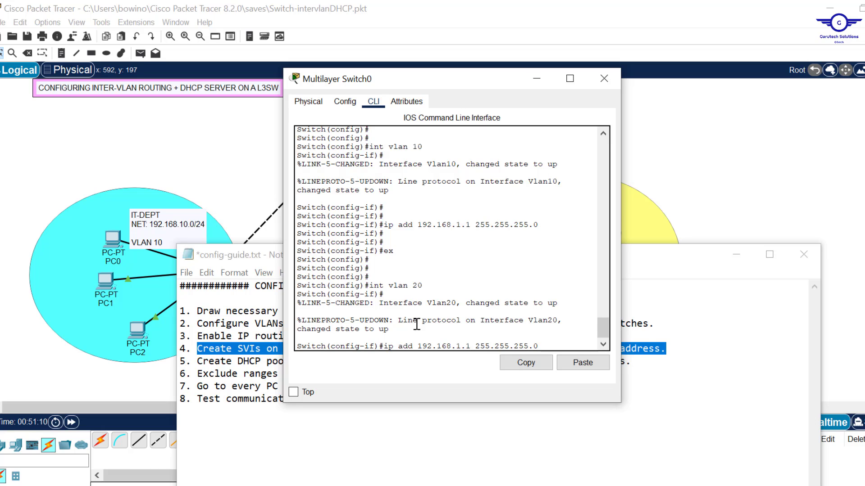
pyautogui.press('Left')
pyautogui.press('Left')
pyautogui.press('Left')
pyautogui.press('Left')
pyautogui.press('Left')
pyautogui.press('Left')
pyautogui.press('Left')
pyautogui.press('Left')
pyautogui.press('Left')
pyautogui.press('Left')
pyautogui.press('Left')
pyautogui.press('Left')
pyautogui.press('Left')
pyautogui.press('Left')
pyautogui.press('BackSpace')
pyautogui.write('2')
pyautogui.press('Return')
pyautogui.press('Return')
pyautogui.write('e')
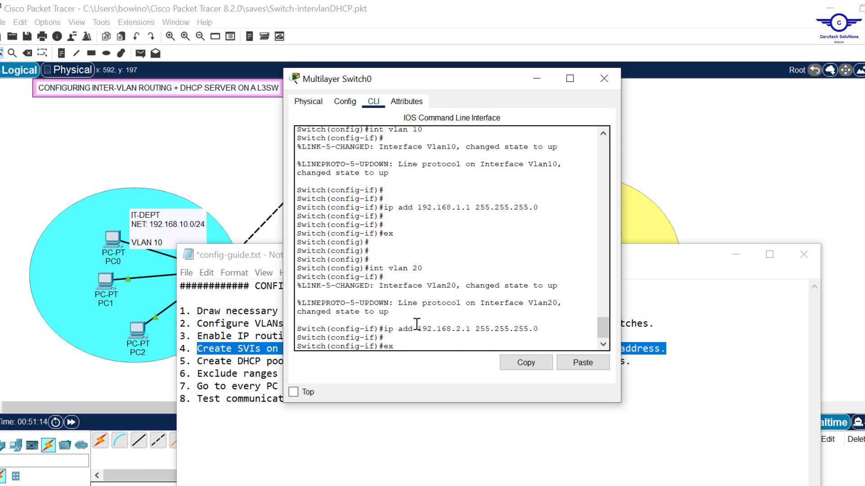
pyautogui.write('x')
pyautogui.press('Return')
pyautogui.press('Return')
pyautogui.press('Return')
# Create the switch virtual interface for VLAN 30 by reusing the VLAN 20 interface command
pyautogui.press('Up')
pyautogui.press('Up')
pyautogui.press('Up')
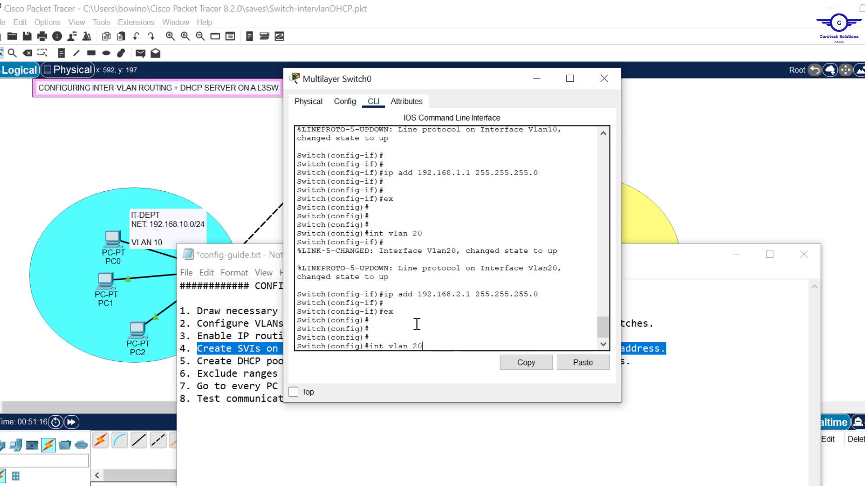
pyautogui.write('3')
pyautogui.press('Return')
pyautogui.press('Return')
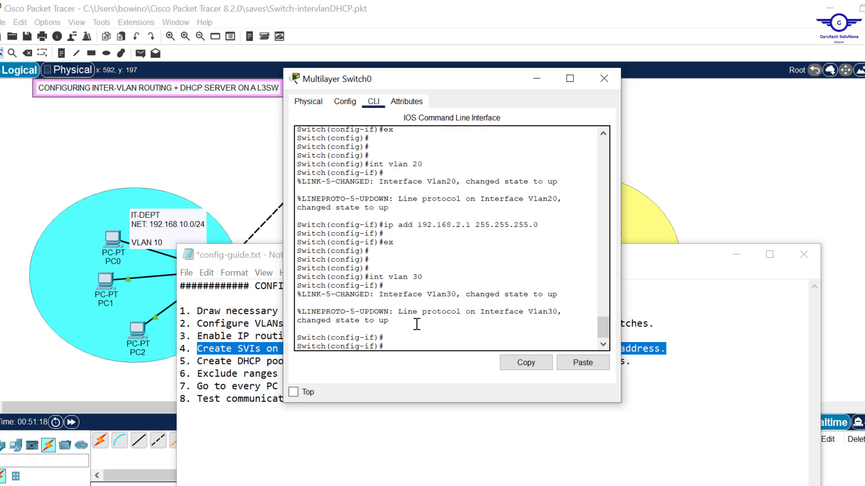
# Assign IP address 192.168.3.1 with mask 255.255.255.0 to the VLAN 30 interface
pyautogui.press('Up')
pyautogui.press('Up')
pyautogui.press('Up')
pyautogui.press('Left')
pyautogui.press('Left')
pyautogui.press('Left')
pyautogui.press('Left')
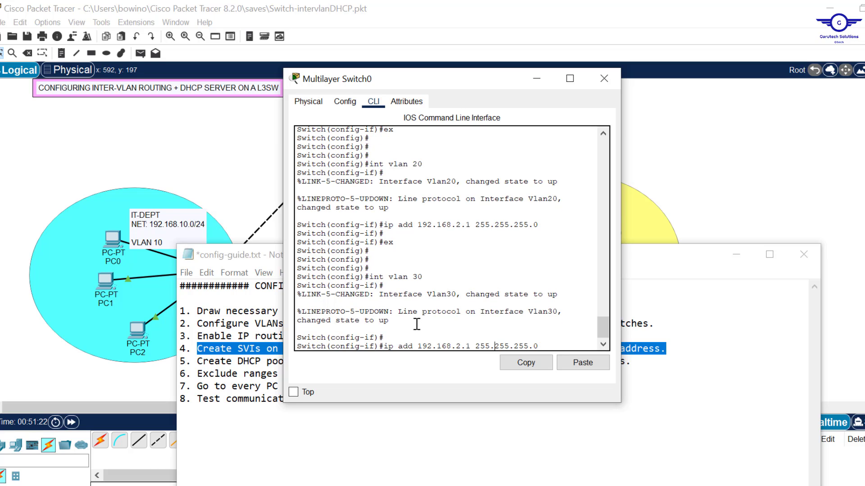
pyautogui.press('Left')
pyautogui.press('Left')
pyautogui.press('Left')
pyautogui.press('Left')
pyautogui.press('Left')
pyautogui.press('Left')
pyautogui.press('BackSpace')
pyautogui.write('3')
pyautogui.press('Return')
# Exit the VLAN 30 interface to global configuration mode and save the switch configuration with do wr
pyautogui.write('exit')
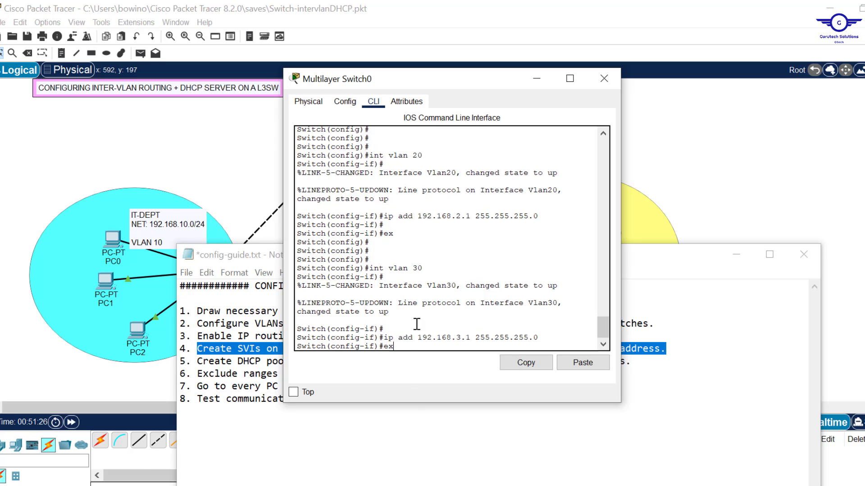
pyautogui.press('Return')
pyautogui.press('Return')
pyautogui.press('Return')
pyautogui.press('Return')
pyautogui.press('Return')
pyautogui.write('d')
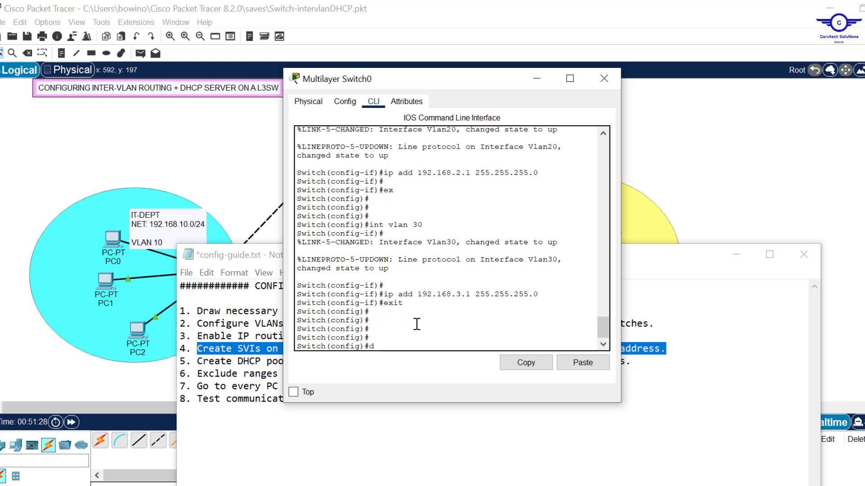
pyautogui.write('o wr')
pyautogui.press('Return')
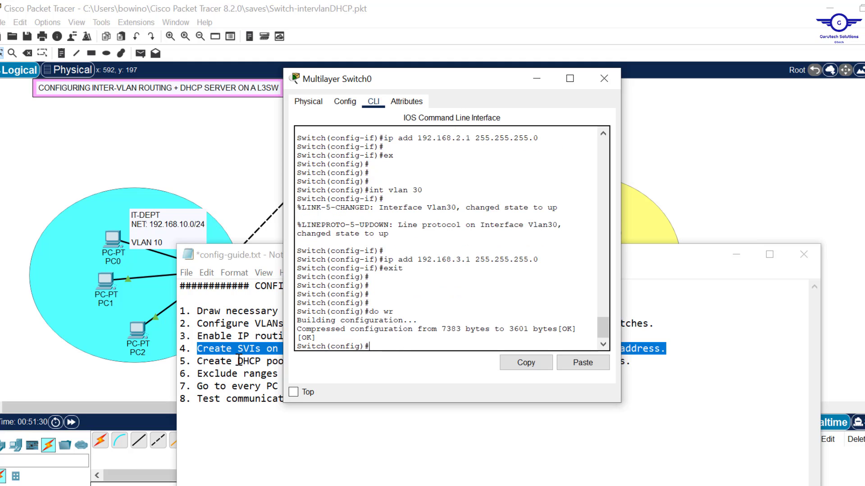
# Review the config guide's step 5 on creating DHCP pools with network address, default gateway and DNS address
pyautogui.click(536, 79)
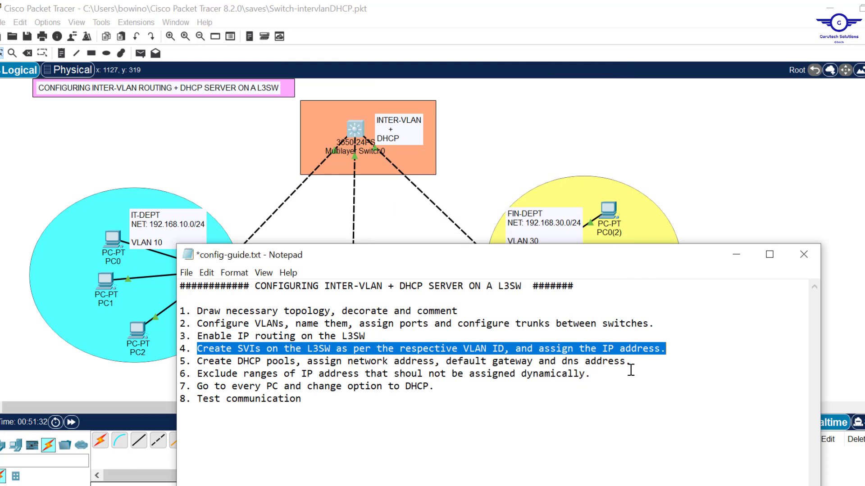
pyautogui.click(675, 351)
pyautogui.moveTo(675, 352); pyautogui.dragTo(180, 355)
pyautogui.moveTo(647, 361); pyautogui.dragTo(191, 363)
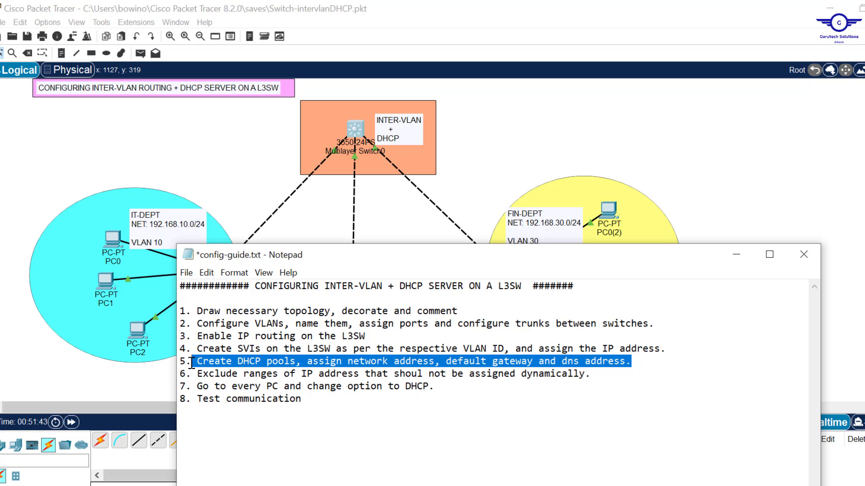
pyautogui.click(445, 361)
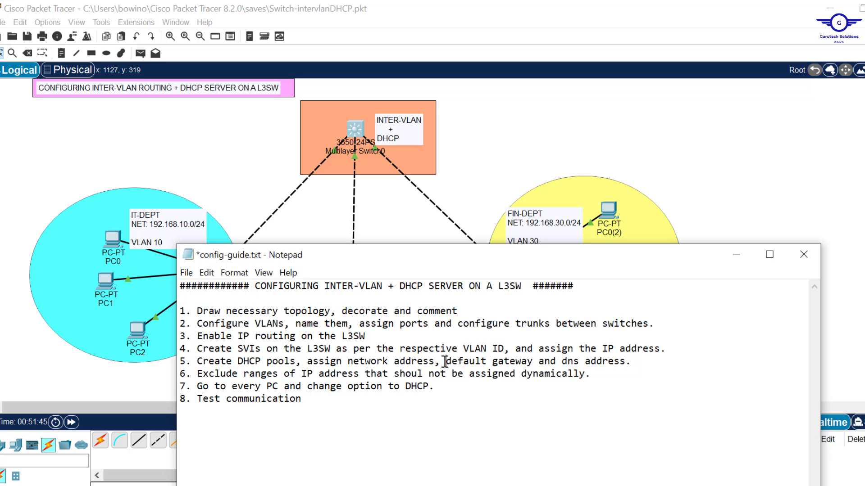
pyautogui.keyDown('shift'); pyautogui.click(660, 349); pyautogui.keyUp('shift')
pyautogui.keyDown('shift'); pyautogui.click(634, 362); pyautogui.keyUp('shift')
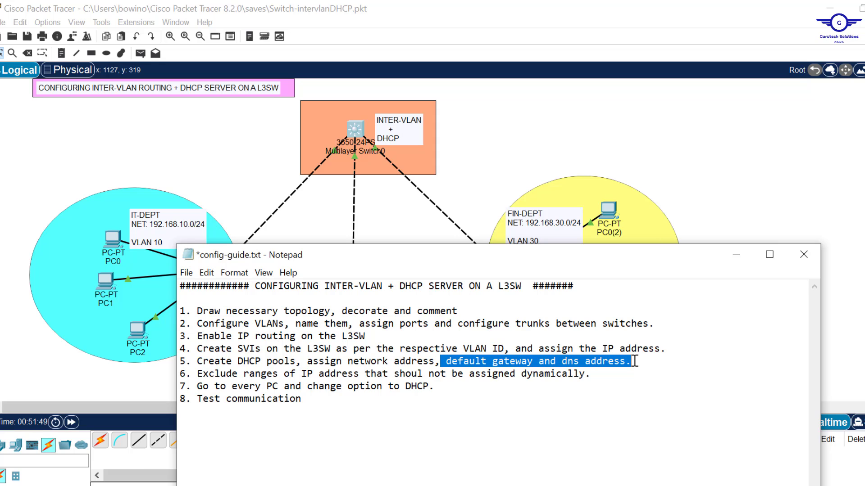
# Enable the DHCP service on Multilayer Switch0 with the service dhcp command in global configuration mode
pyautogui.click(352, 136)
pyautogui.press('Return')
pyautogui.press('Return')
pyautogui.press('Return')
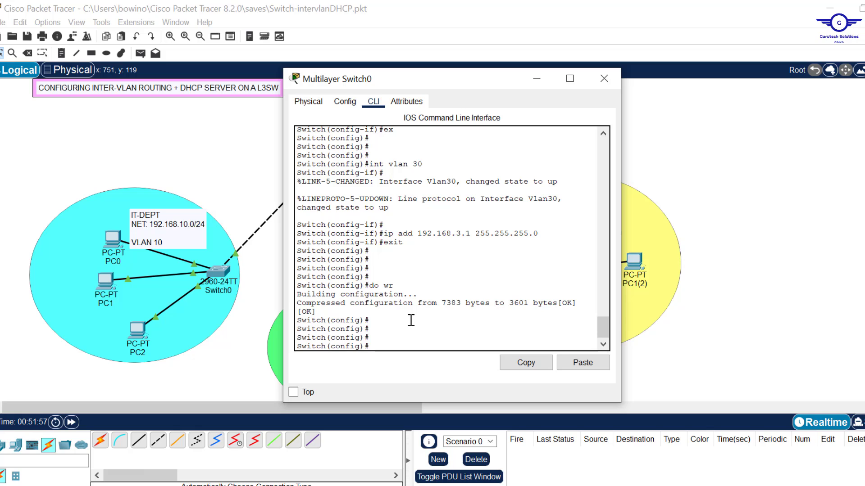
pyautogui.write('serv')
pyautogui.press('Tab')
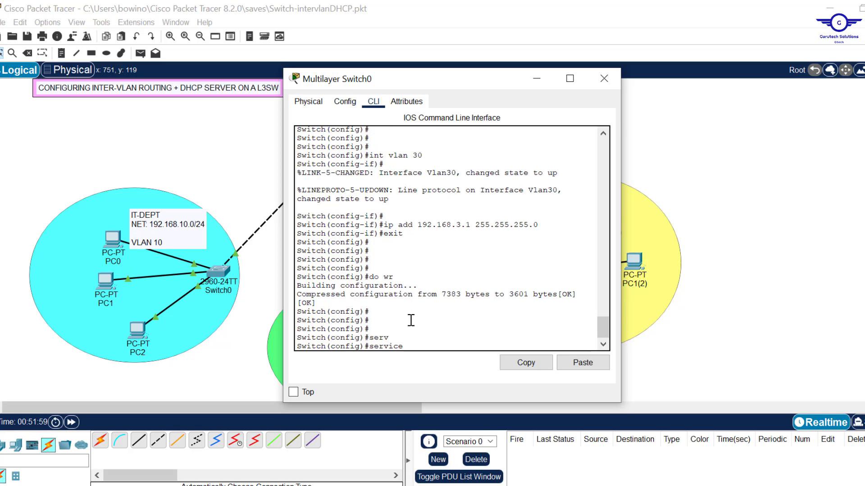
pyautogui.write('d')
pyautogui.press('Tab')
pyautogui.press('Return')
pyautogui.press('Return')
pyautogui.press('Return')
pyautogui.press('Return')
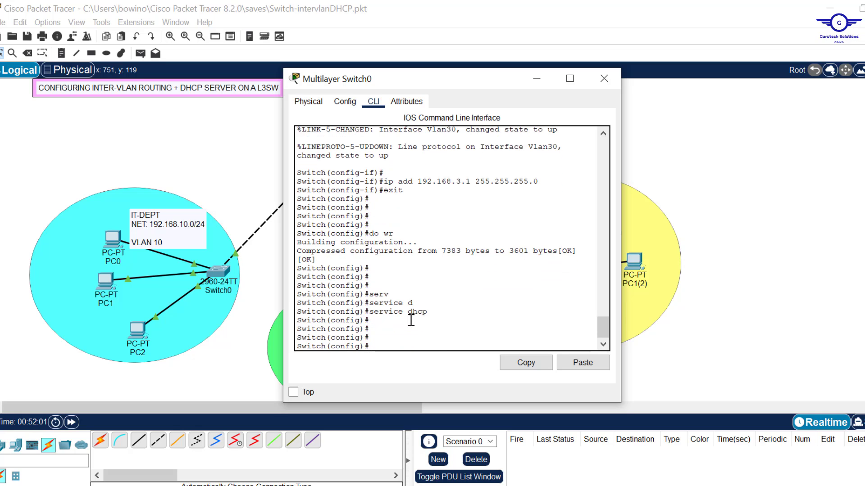
# Create a DHCP pool named IT-POOL on the multilayer switch
pyautogui.write('ip dh')
pyautogui.press('Tab')
pyautogui.write('po')
pyautogui.press('Tab')
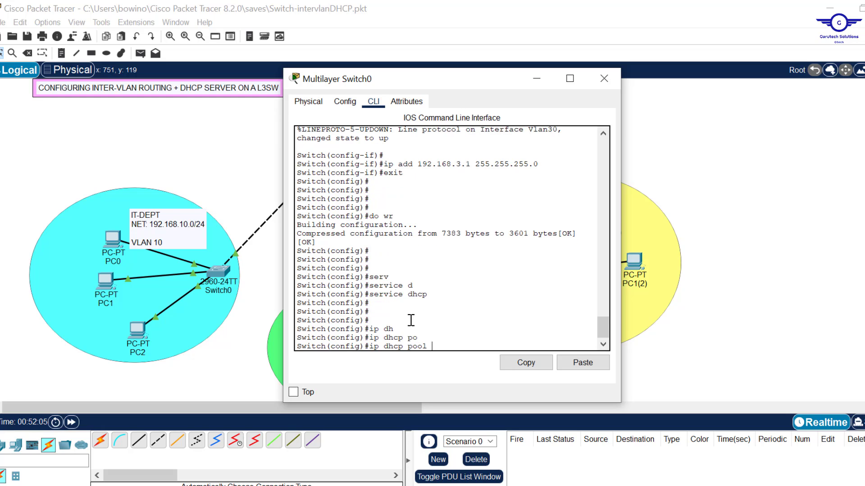
pyautogui.press('capslock')
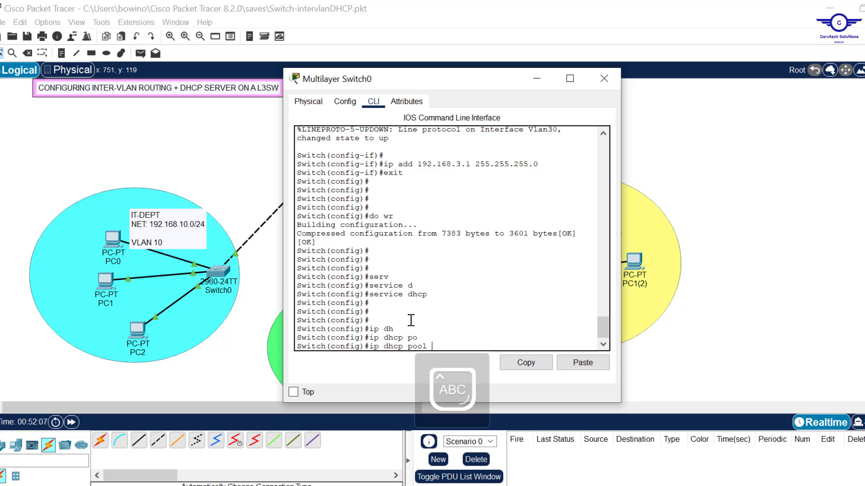
pyautogui.write('IT-POOL')
pyautogui.press('Return')
pyautogui.press('capslock')
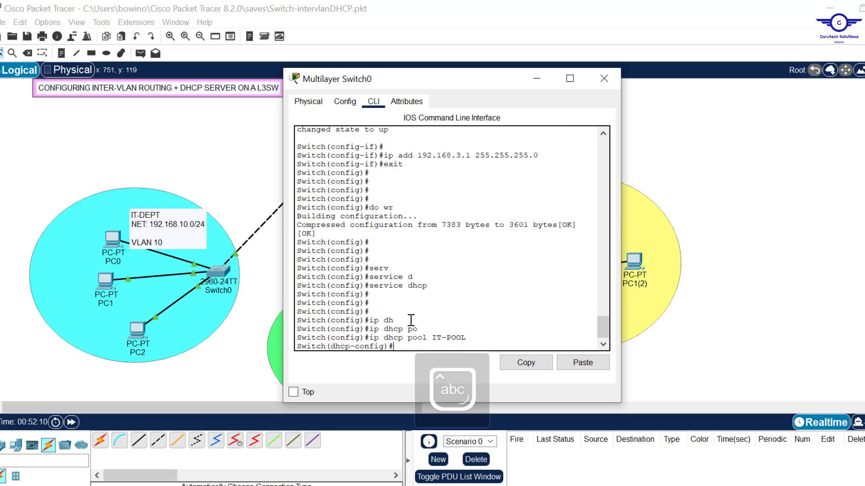
# Assign network 192.168.1.0 with mask 255.255.255.0 to the IT-POOL DHCP pool
pyautogui.write('net')
pyautogui.press('Tab')
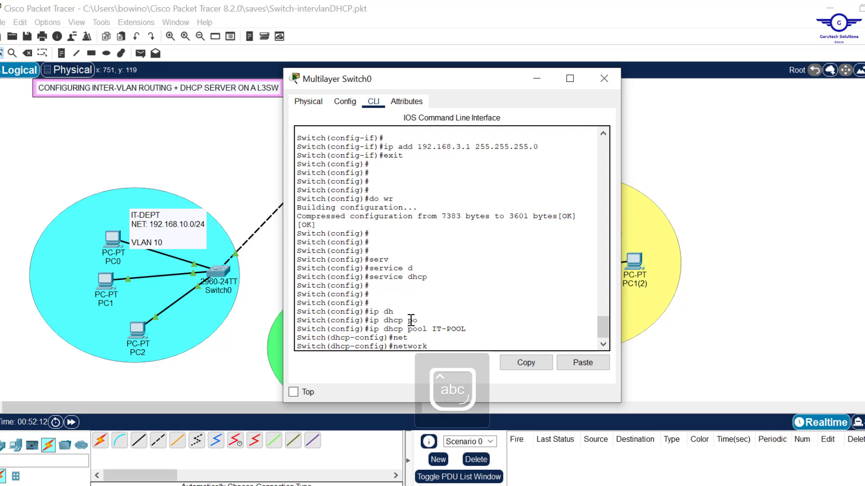
pyautogui.write('192.168')
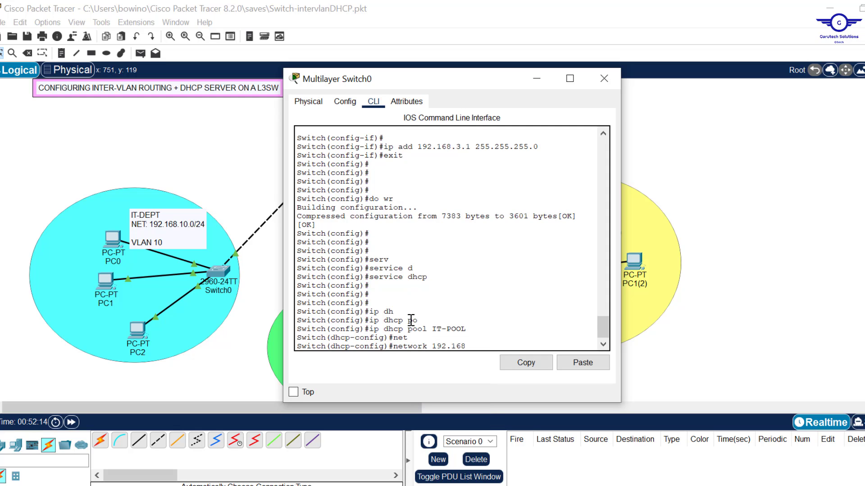
pyautogui.write('.1.0')
pyautogui.moveTo(606, 329)
pyautogui.mouseDown()
pyautogui.moveTo(607, 310)
pyautogui.moveTo(609, 321)
pyautogui.mouseUp()
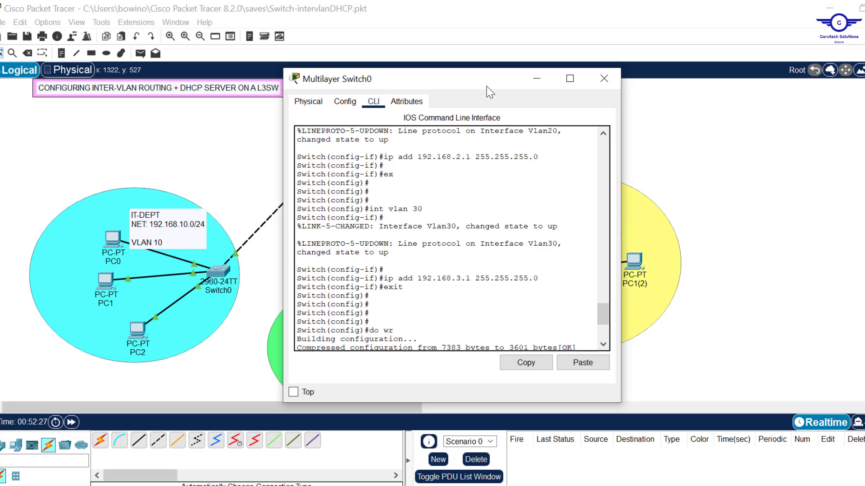
pyautogui.moveTo(457, 92)
pyautogui.mouseDown()
pyautogui.moveTo(271, 118)
pyautogui.moveTo(428, 105)
pyautogui.moveTo(467, 80)
pyautogui.mouseUp()
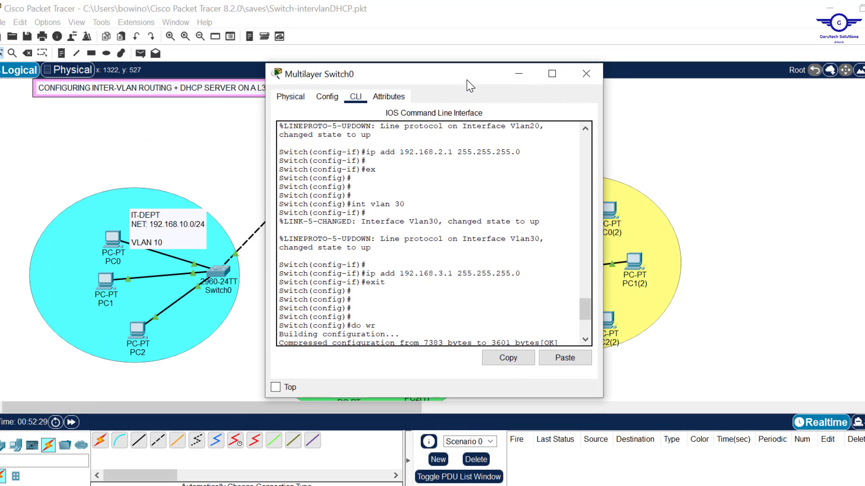
pyautogui.scroll(-5, 590, 316)
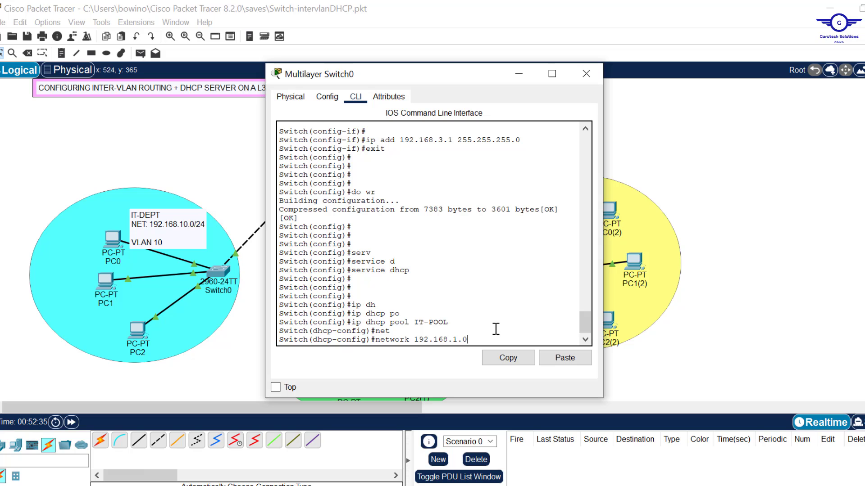
pyautogui.write('255.255.255.0')
pyautogui.press('Return')
# Set the default router of IT-POOL to 192.168.1.1
pyautogui.write('def')
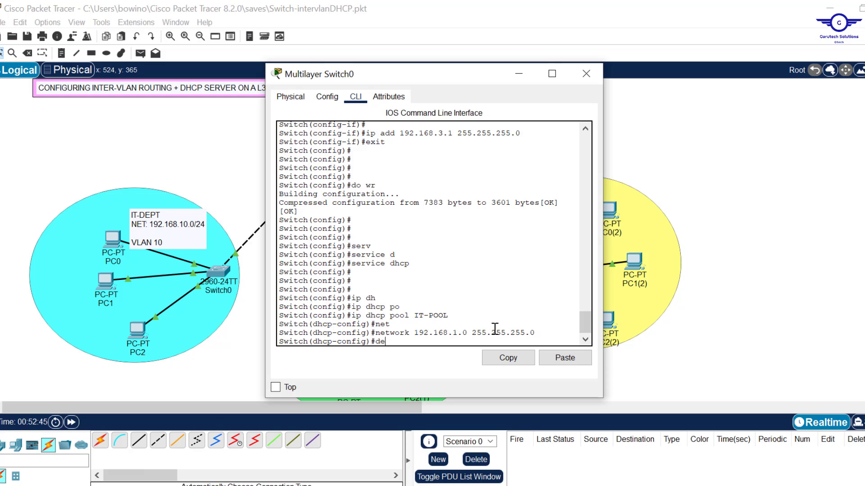
pyautogui.press('Tab')
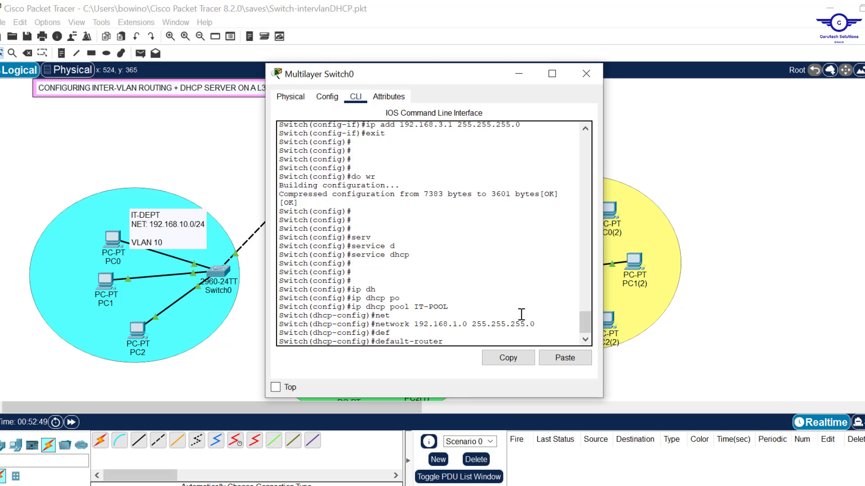
pyautogui.write('192.16')
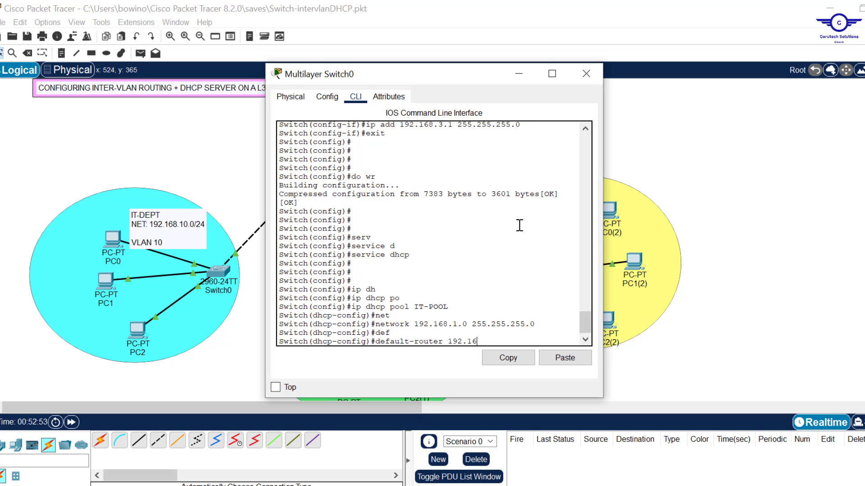
pyautogui.write('7.1')
pyautogui.press('Return')
pyautogui.press('Return')
# Set the DNS server of IT-POOL to 192.168.1.1 and exit to global configuration mode
pyautogui.write('dn')
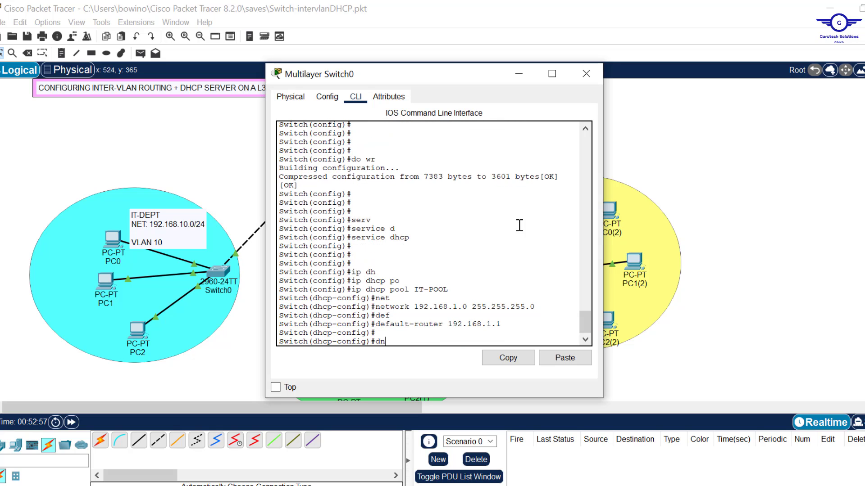
pyautogui.press('Tab')
pyautogui.write('1')
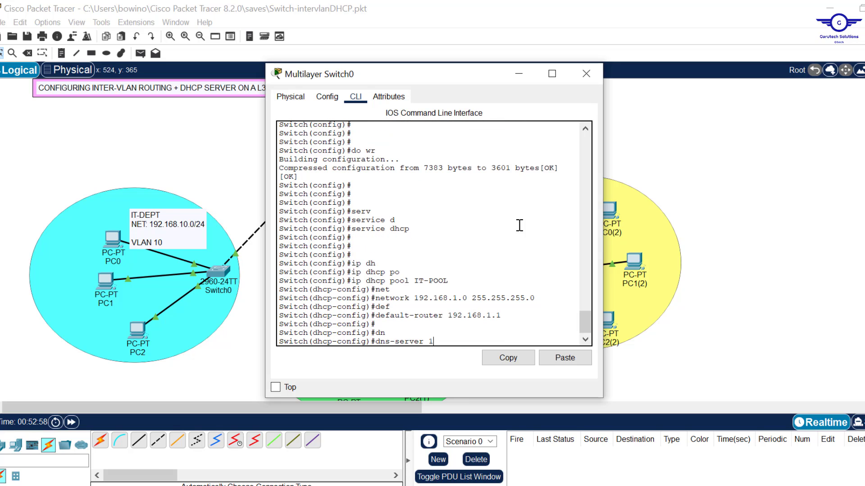
pyautogui.write('92.168.1.1')
pyautogui.press('Return')
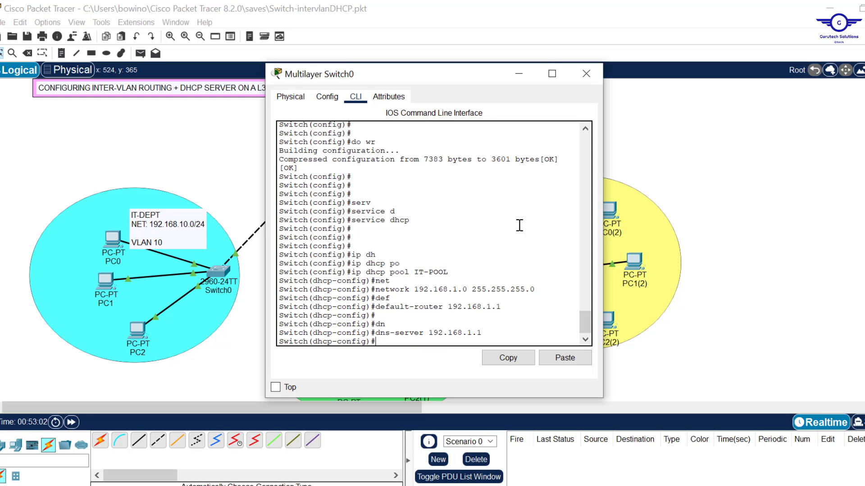
pyautogui.write('exit')
pyautogui.press('Return')
pyautogui.press('Return')
pyautogui.press('Return')
# Correct the topology's network labels to 192.168.1.0/24 for IT-DEPT, 192.168.2.0/24 for HR-DEPT and 192.168.3.0/24 for FIN-DEPT
pyautogui.moveTo(451, 251); pyautogui.dragTo(413, 247)
pyautogui.click(586, 73)
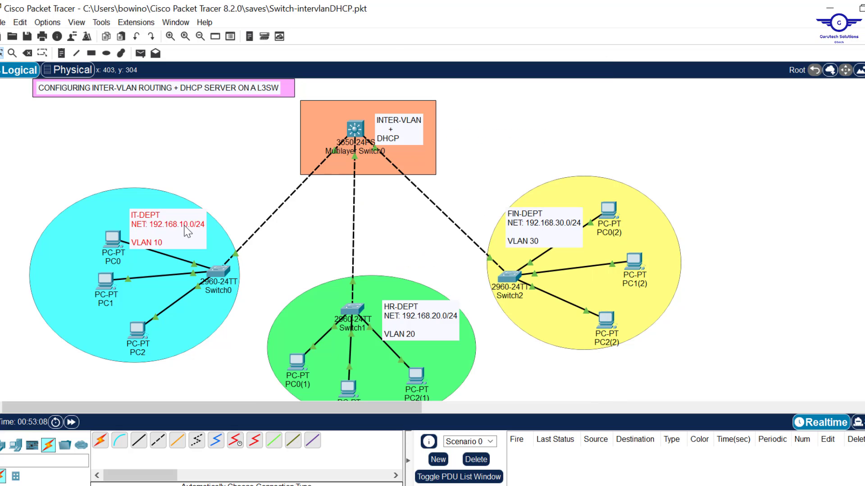
pyautogui.doubleClick(199, 226)
pyautogui.press('BackSpace')
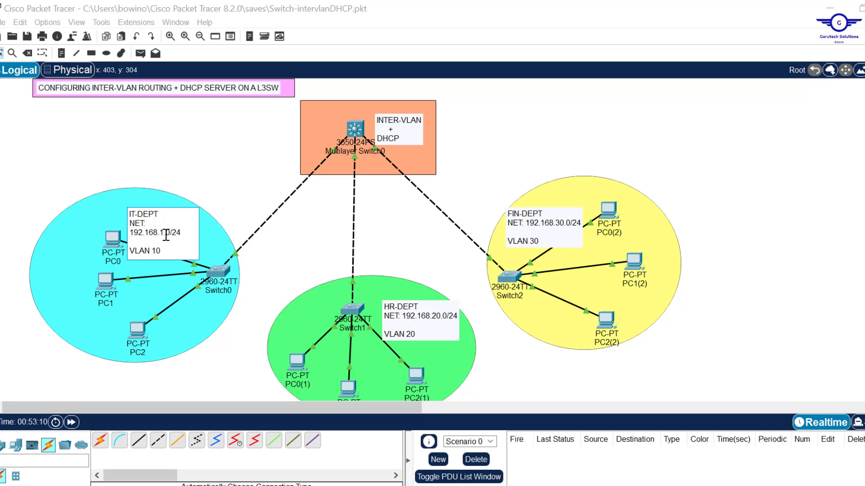
pyautogui.doubleClick(434, 319)
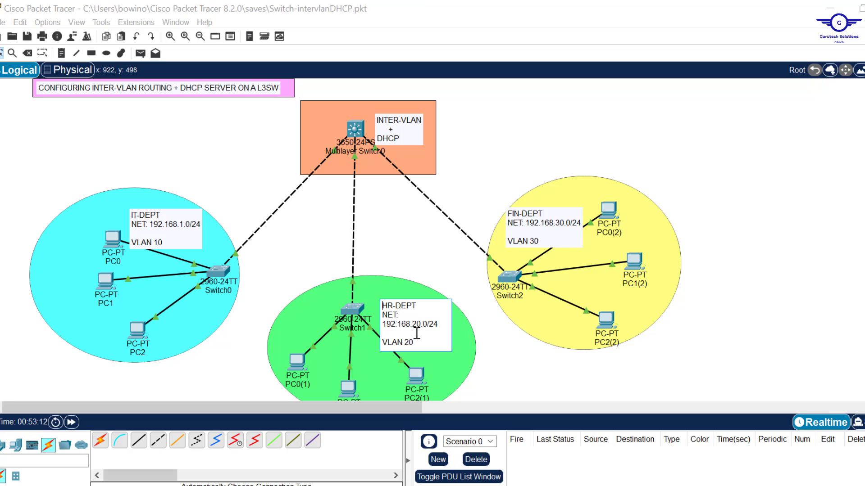
pyautogui.press('BackSpace')
pyautogui.doubleClick(550, 232)
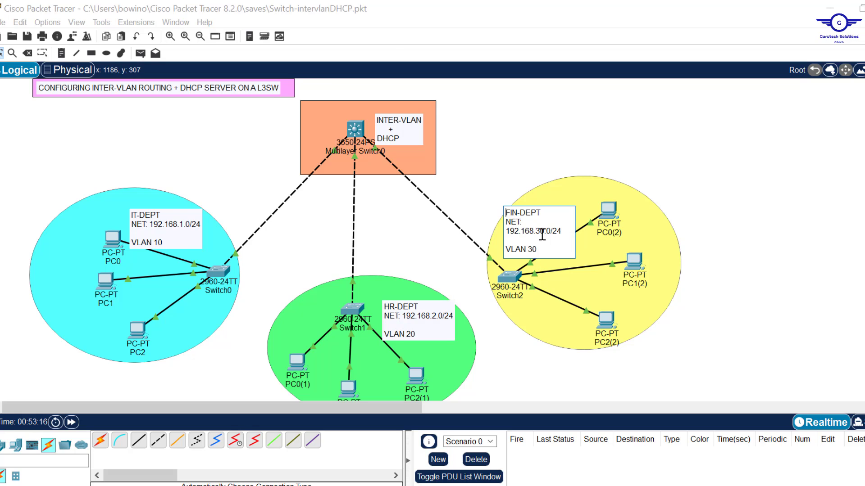
pyautogui.press('BackSpace')
pyautogui.click(795, 158)
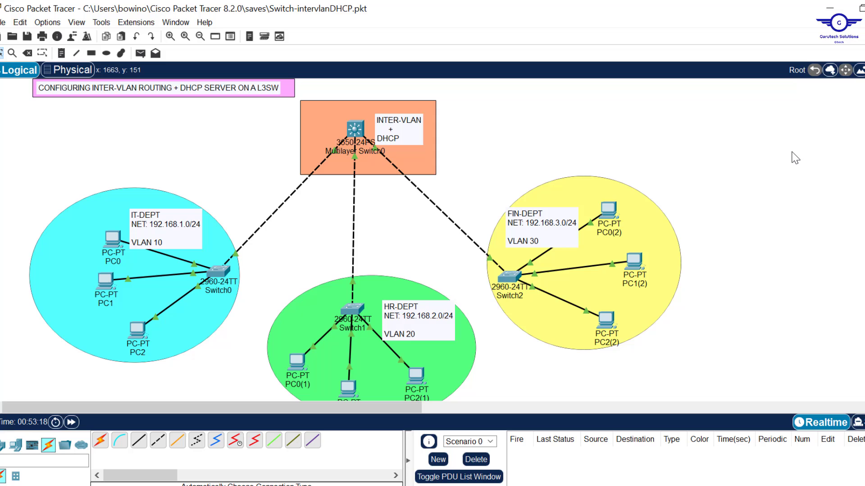
# Create a DHCP pool named HR-POOL on Multilayer Switch0 by reusing the IT-POOL command
pyautogui.click(354, 130)
pyautogui.moveTo(400, 246); pyautogui.dragTo(444, 246)
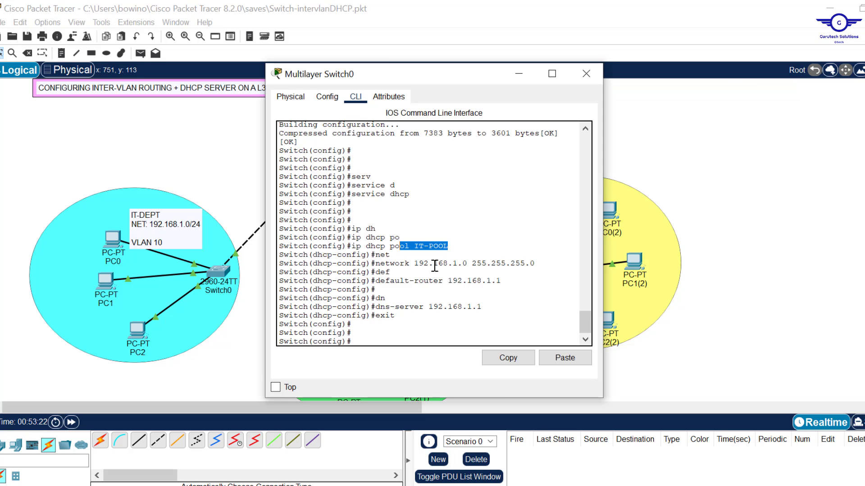
pyautogui.click(371, 342)
pyautogui.press('Up')
pyautogui.press('Up')
pyautogui.press('Up')
pyautogui.press('Up')
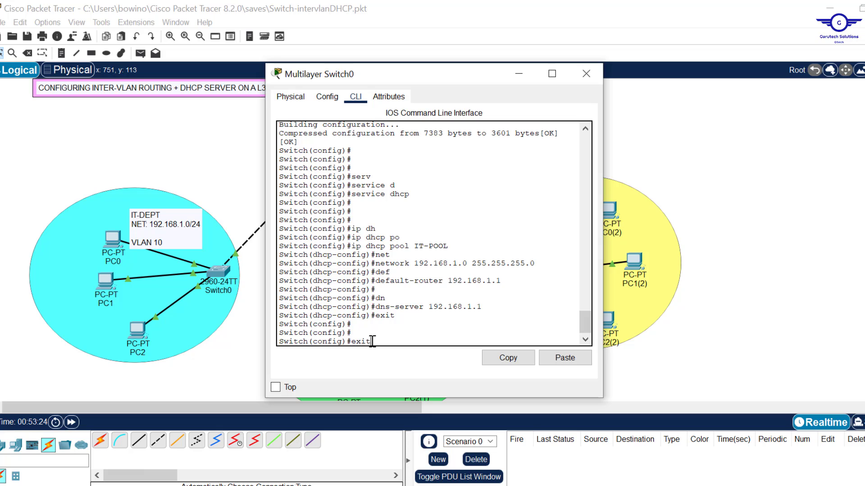
pyautogui.press('Up')
pyautogui.press('Up')
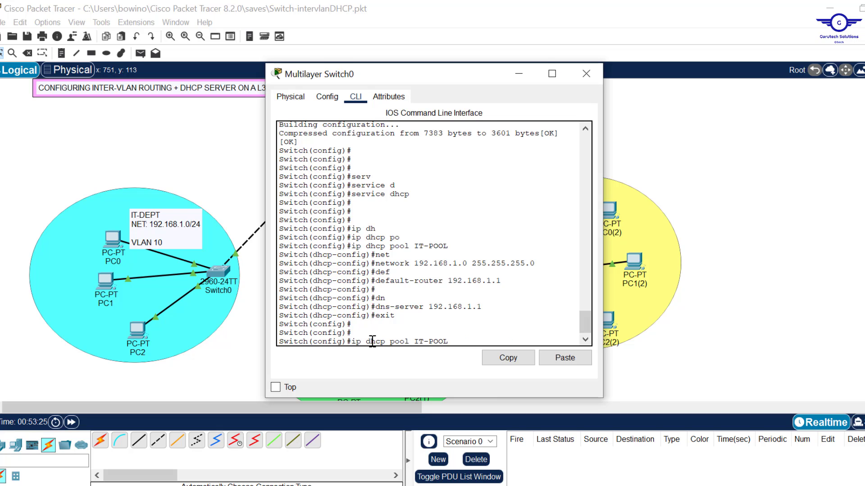
pyautogui.press('Left')
pyautogui.press('Left')
pyautogui.press('Left')
pyautogui.press('Left')
pyautogui.press('Left')
pyautogui.press('BackSpace')
pyautogui.press('BackSpace')
pyautogui.press('capslock')
pyautogui.write('HR')
pyautogui.press('Return')
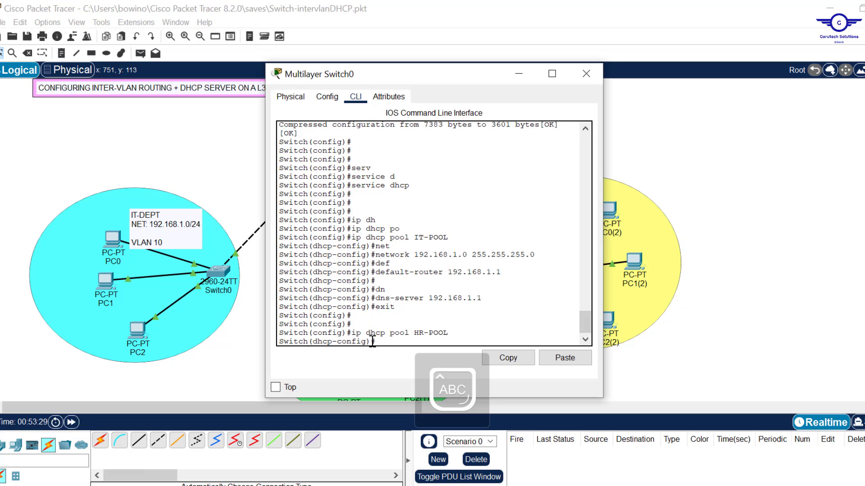
# Set the network of HR-POOL to 192.168.2.0 with mask 255.255.255.0 by reusing the IT-POOL network command
pyautogui.press('capslock')
pyautogui.press('Up')
pyautogui.press('Up')
pyautogui.press('Up')
pyautogui.press('Up')
pyautogui.press('Up')
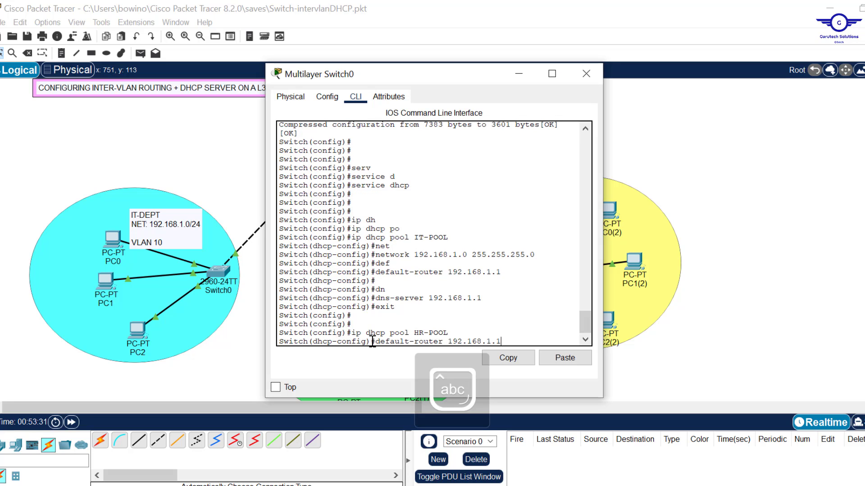
pyautogui.press('Left')
pyautogui.press('Left')
pyautogui.press('Left')
pyautogui.press('Left')
pyautogui.press('Left')
pyautogui.press('Left')
pyautogui.press('Left')
pyautogui.press('Left')
pyautogui.press('Left')
pyautogui.press('Left')
pyautogui.press('Left')
pyautogui.press('Left')
pyautogui.press('Left')
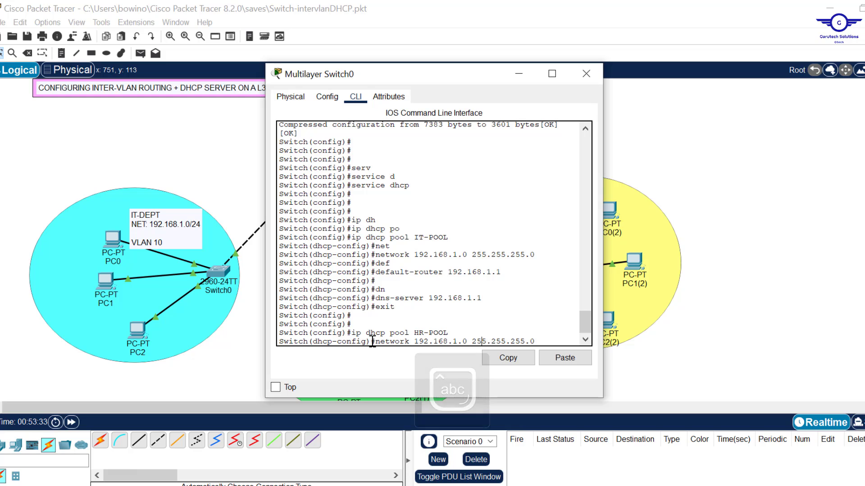
pyautogui.press('BackSpace')
pyautogui.write('2')
pyautogui.press('Return')
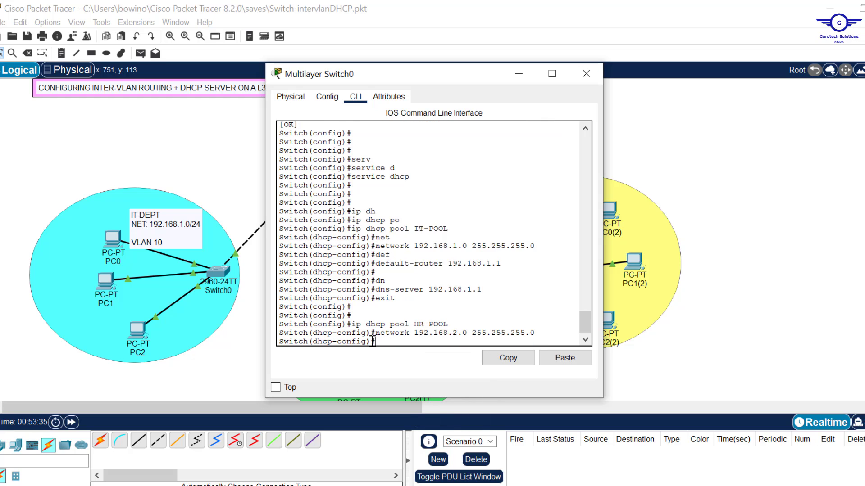
# Set the default router of HR-POOL to 192.168.2.1
pyautogui.press('Return')
pyautogui.press('Return')
pyautogui.press('Up')
pyautogui.press('Up')
pyautogui.press('Up')
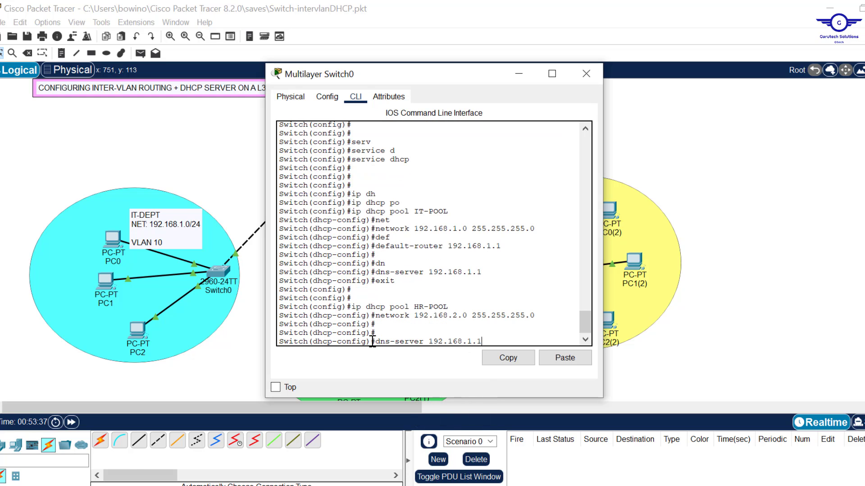
pyautogui.press('Up')
pyautogui.press('Left')
pyautogui.press('Left')
pyautogui.press('BackSpace')
pyautogui.write('2')
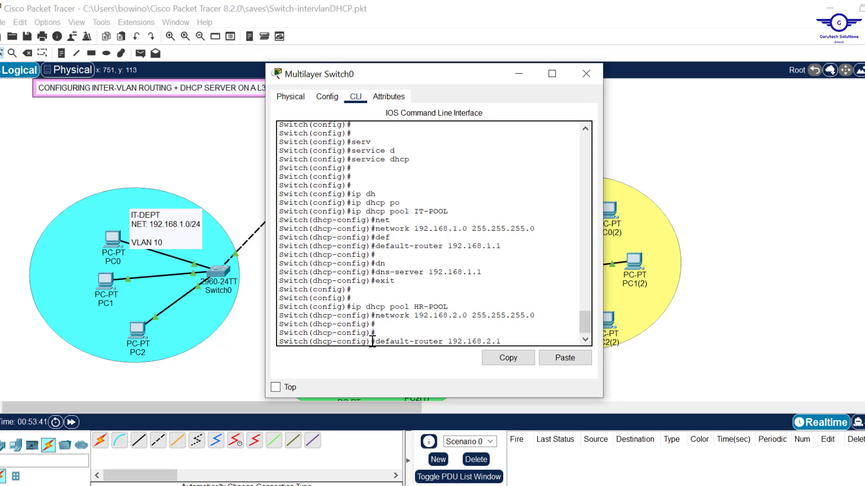
pyautogui.press('Return')
# Set the DNS server of HR-POOL to 192.168.2.1 and exit to global configuration mode
pyautogui.press('Up')
pyautogui.press('Up')
pyautogui.press('Up')
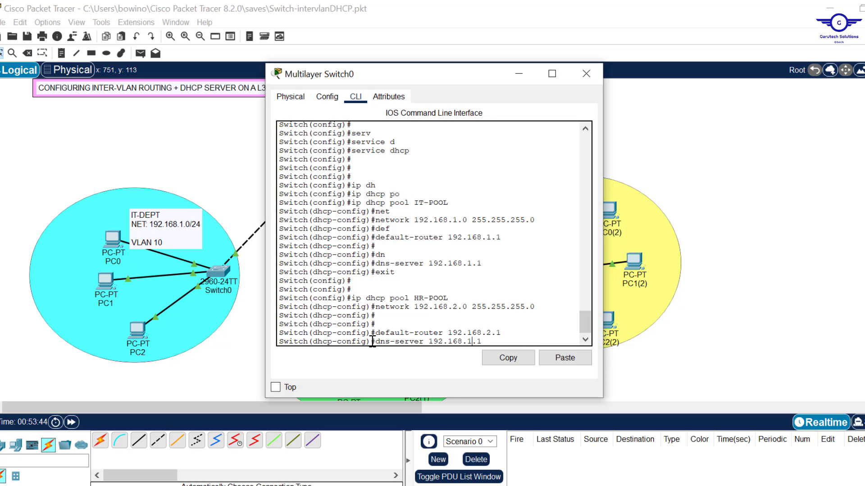
pyautogui.press('BackSpace')
pyautogui.press('BackSpace')
pyautogui.press('BackSpace')
pyautogui.write('2.1')
pyautogui.press('Return')
pyautogui.press('Return')
pyautogui.press('Return')
pyautogui.press('Return')
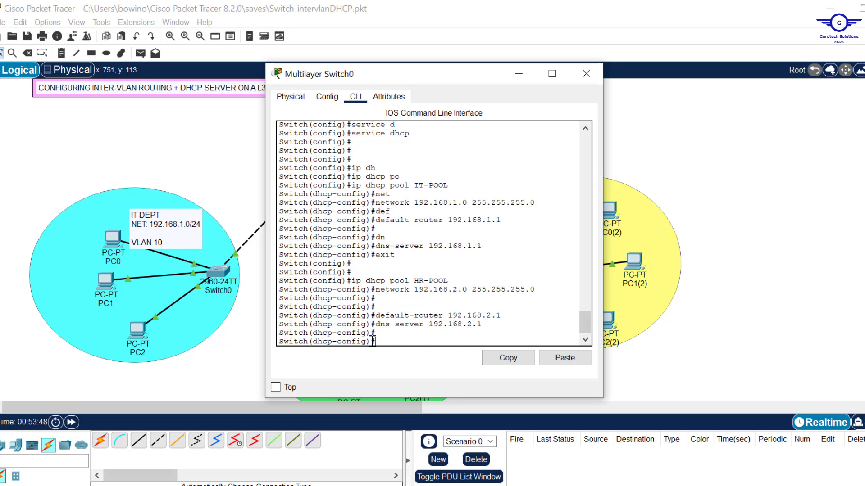
pyautogui.write('exit')
pyautogui.press('Return')
pyautogui.press('Return')
pyautogui.press('Return')
pyautogui.press('Return')
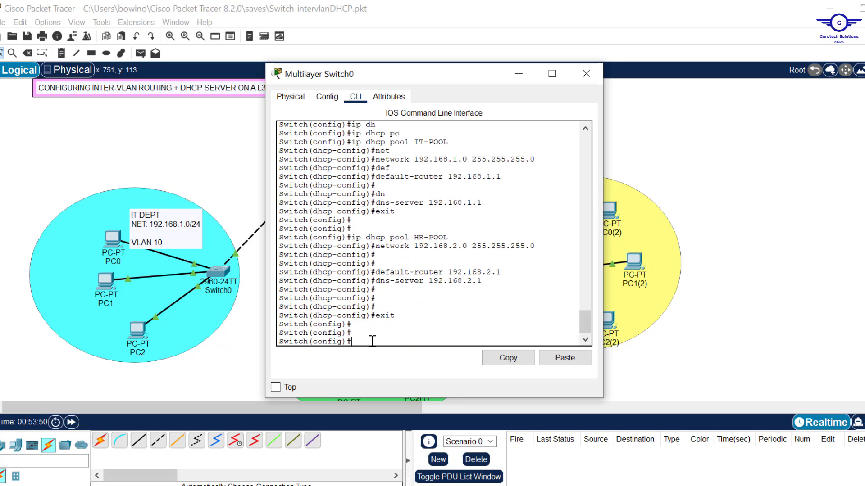
# Create a DHCP pool named FIN-POOL by reusing the HR-POOL command
pyautogui.press('Up')
pyautogui.press('Up')
pyautogui.press('Up')
pyautogui.press('Up')
pyautogui.press('Up')
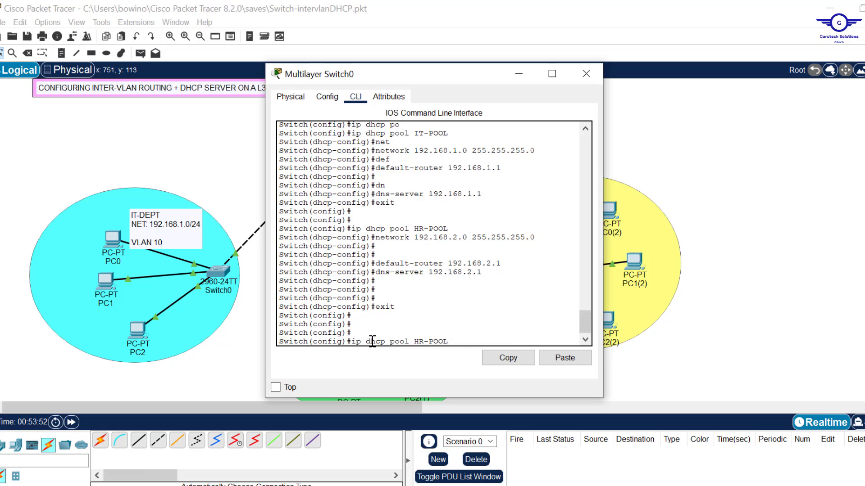
pyautogui.press('BackSpace')
pyautogui.press('BackSpace')
pyautogui.press('capslock')
pyautogui.write('FIN')
pyautogui.press('Return')
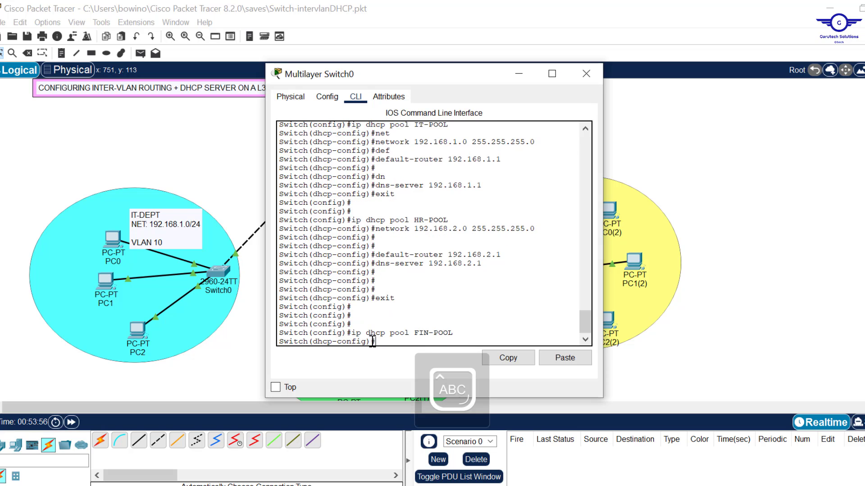
# Set the network of FIN-POOL to 192.168.3.0 with mask 255.255.255.0 by reusing the HR-POOL network command
pyautogui.press('capslock')
pyautogui.press('Up')
pyautogui.press('Up')
pyautogui.press('Up')
pyautogui.press('Up')
pyautogui.press('Up')
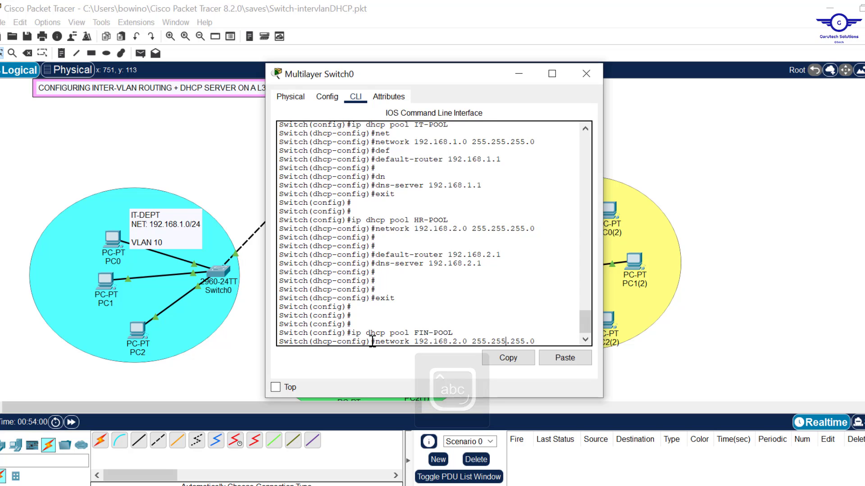
pyautogui.press('Left')
pyautogui.press('Left')
pyautogui.press('Left')
pyautogui.press('Left')
pyautogui.press('Left')
pyautogui.press('Left')
pyautogui.press('Left')
pyautogui.press('Left')
pyautogui.press('Left')
pyautogui.press('Left')
pyautogui.press('Left')
pyautogui.press('Left')
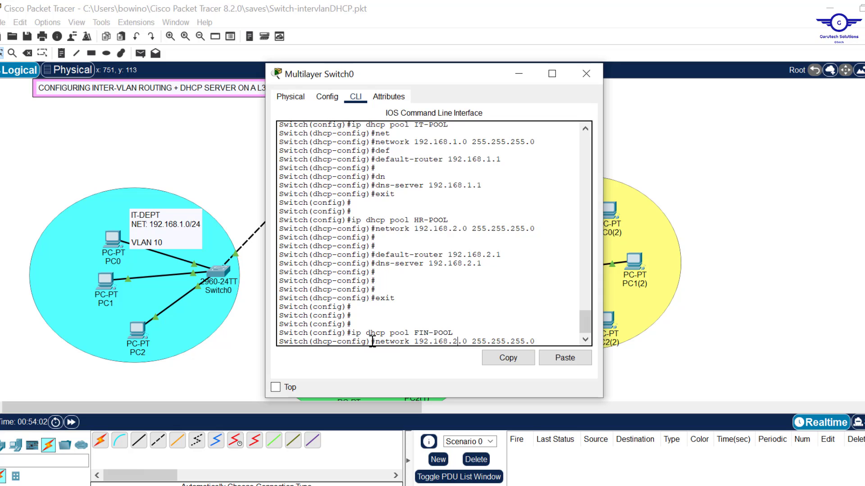
pyautogui.press('BackSpace')
pyautogui.write('3')
pyautogui.press('Return')
# Set the default router of FIN-POOL to 192.168.3.1
pyautogui.press('Up')
pyautogui.press('Up')
pyautogui.press('Up')
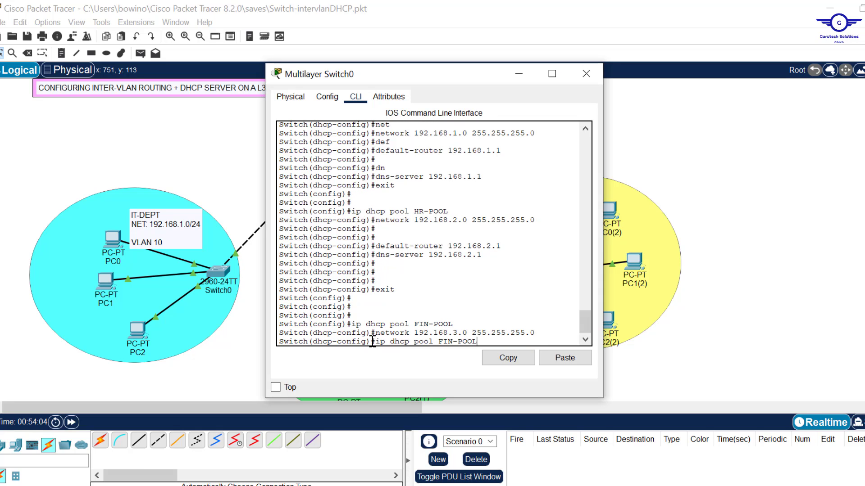
pyautogui.press('Up')
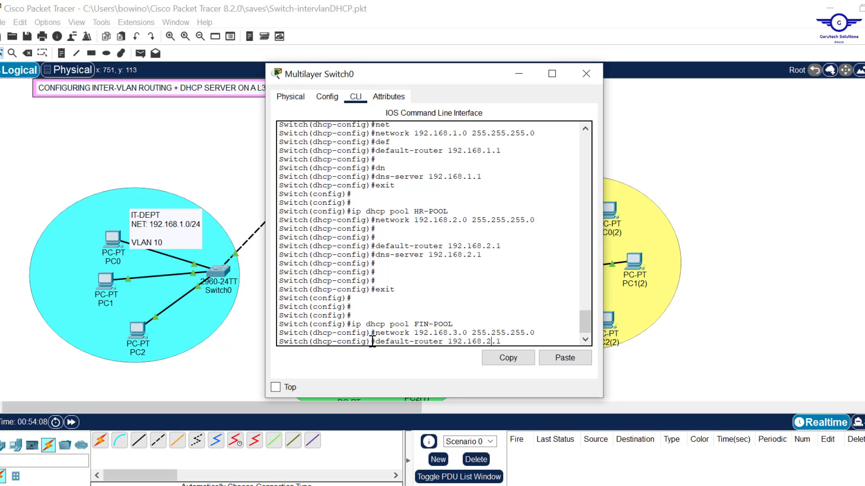
pyautogui.press('BackSpace')
pyautogui.write('3')
pyautogui.press('Return')
# Set the DNS server of FIN-POOL to 192.168.3.1
pyautogui.press('Up')
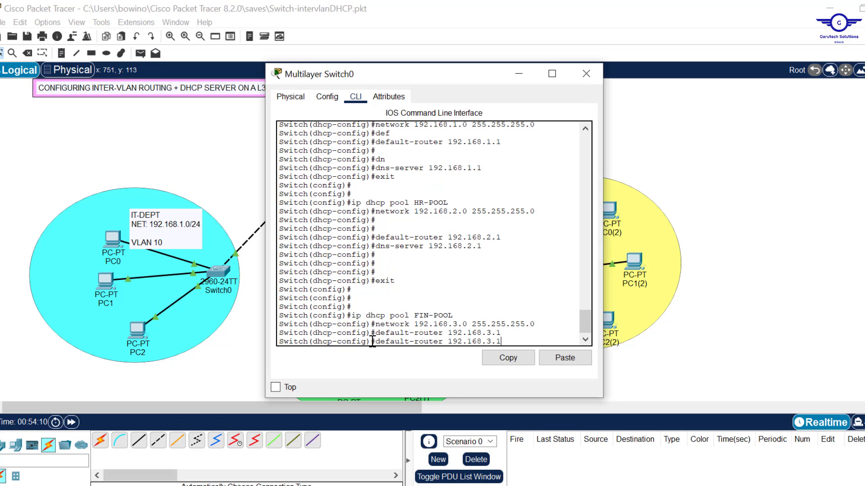
pyautogui.press('Up')
pyautogui.press('Up')
pyautogui.press('Up')
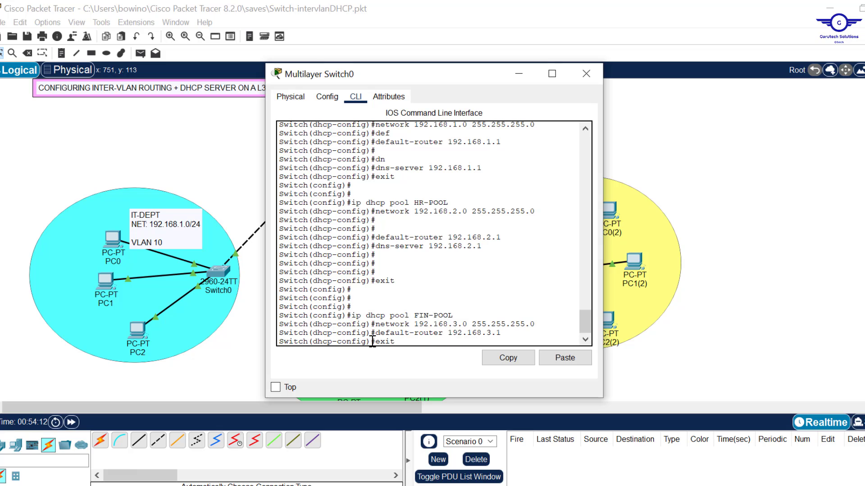
pyautogui.press('Up')
pyautogui.press('BackSpace')
pyautogui.press('BackSpace')
pyautogui.press('BackSpace')
pyautogui.write('3.1')
pyautogui.press('Return')
# Exit the DHCP pool configuration and save the switch configuration with do wr
pyautogui.write('exit')
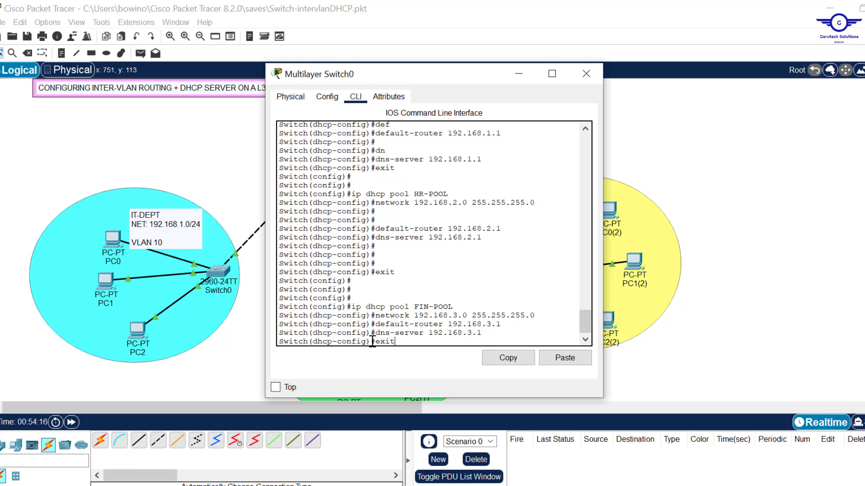
pyautogui.press('Return')
pyautogui.press('Return')
pyautogui.press('Return')
pyautogui.press('Return')
pyautogui.write('do')
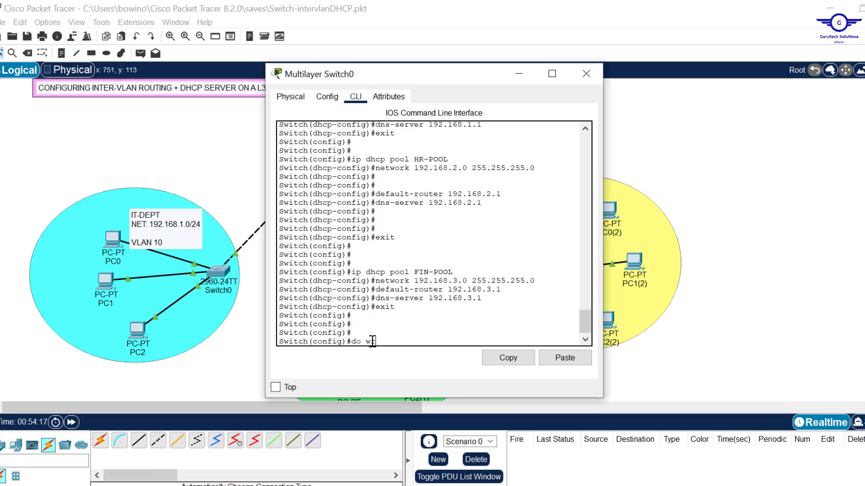
pyautogui.write(' wr')
pyautogui.press('Return')
# Switch to config-guide.txt in Notepad and highlight the item about excluding IP address ranges from dynamic assignment
pyautogui.hotkey('alt', 'Tab')
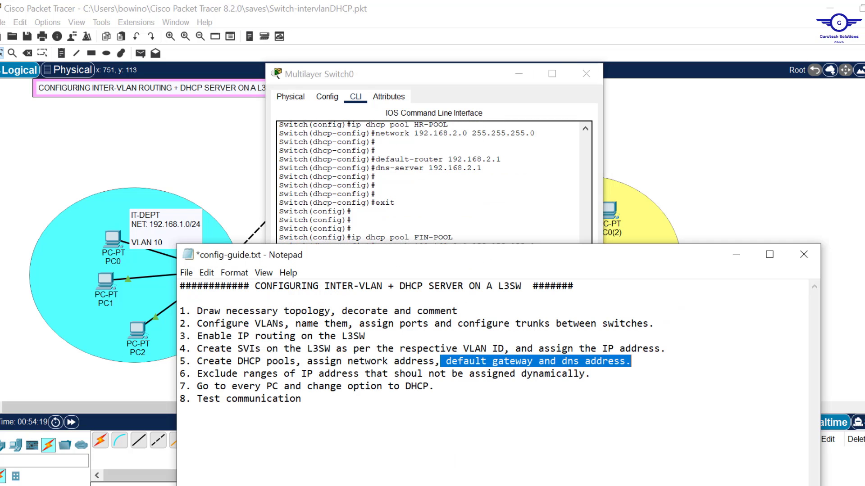
pyautogui.click(427, 386)
pyautogui.moveTo(180, 387); pyautogui.dragTo(226, 390)
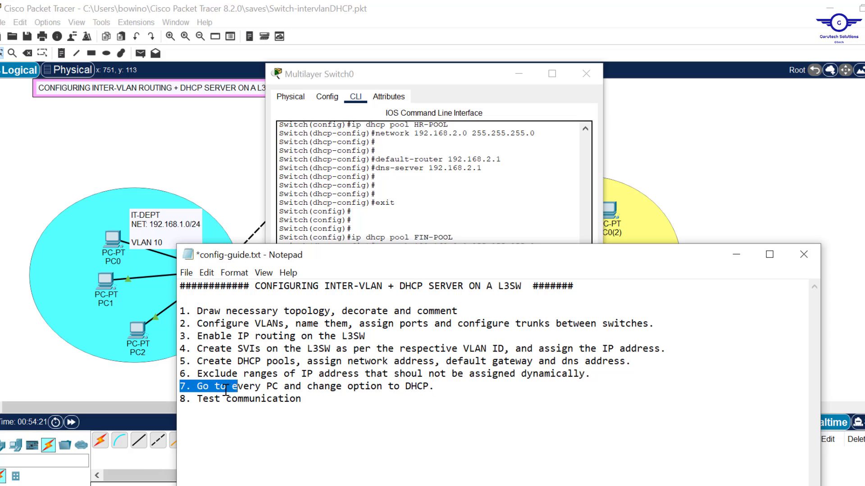
pyautogui.moveTo(590, 374); pyautogui.dragTo(195, 376)
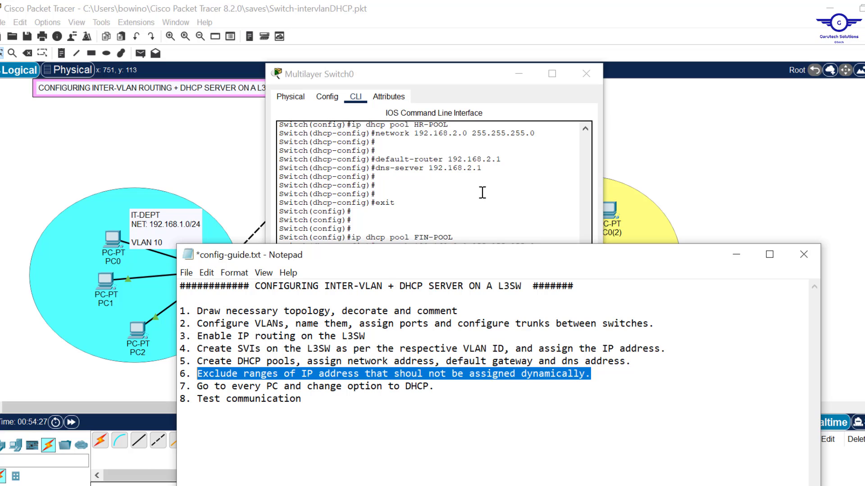
# Return to the Multilayer Switch0 CLI and exclude addresses 192.168.1.1 to 192.168.1.10 from DHCP, widening the window to fit the command
pyautogui.click(464, 233)
pyautogui.press('Return')
pyautogui.press('Return')
pyautogui.press('Return')
pyautogui.press('Return')
pyautogui.press('Return')
pyautogui.press('Return')
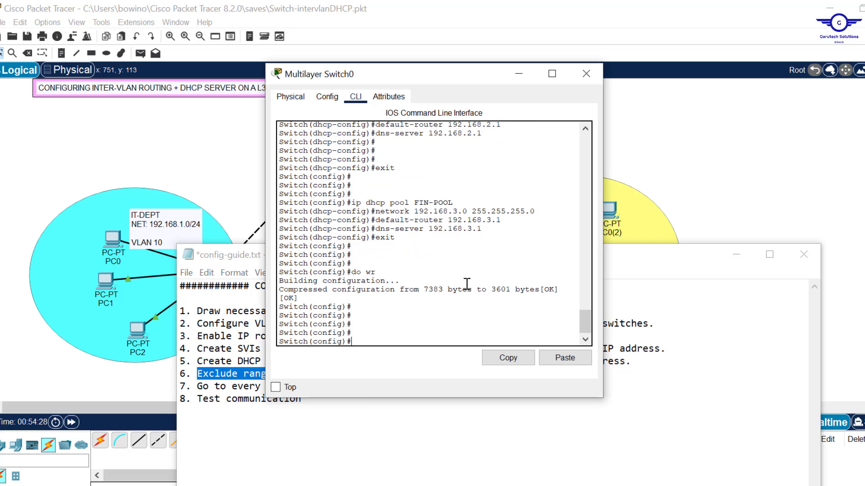
pyautogui.write('ip')
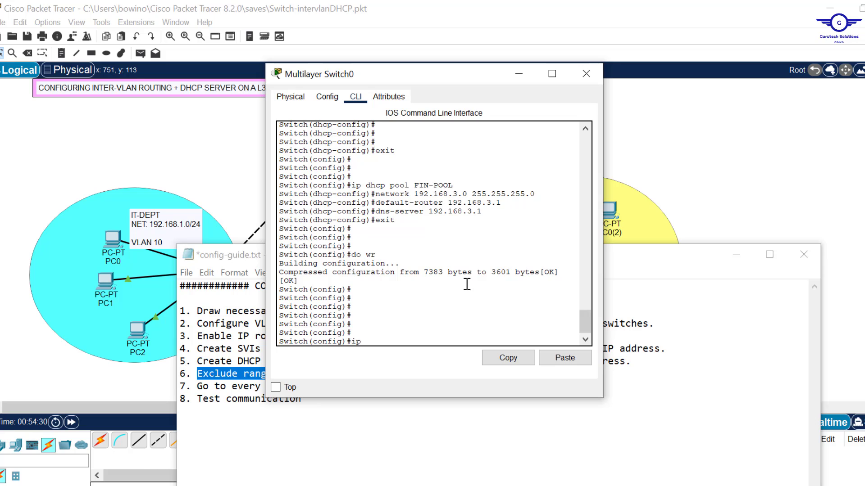
pyautogui.write(' dhc')
pyautogui.press('Tab')
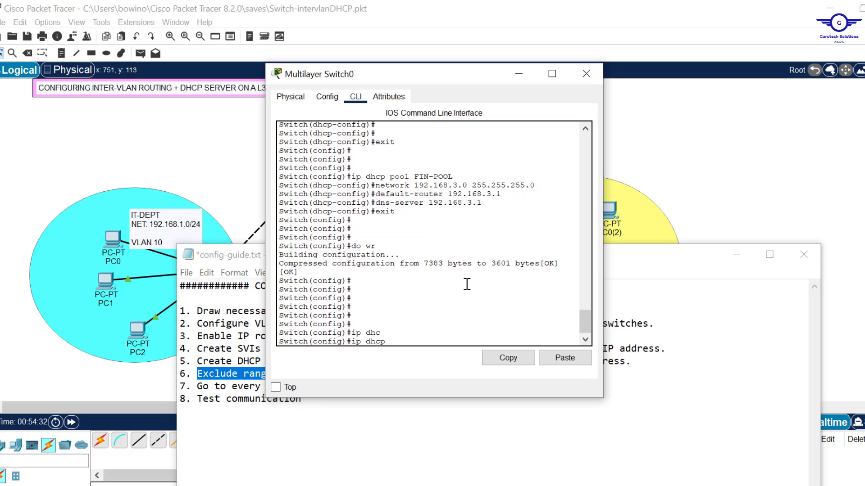
pyautogui.write('e')
pyautogui.press('Tab')
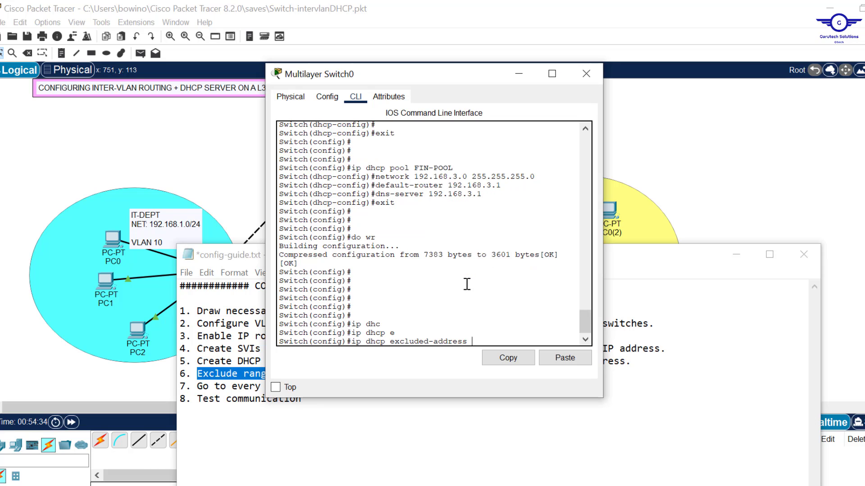
pyautogui.write('192.168.1.1 1')
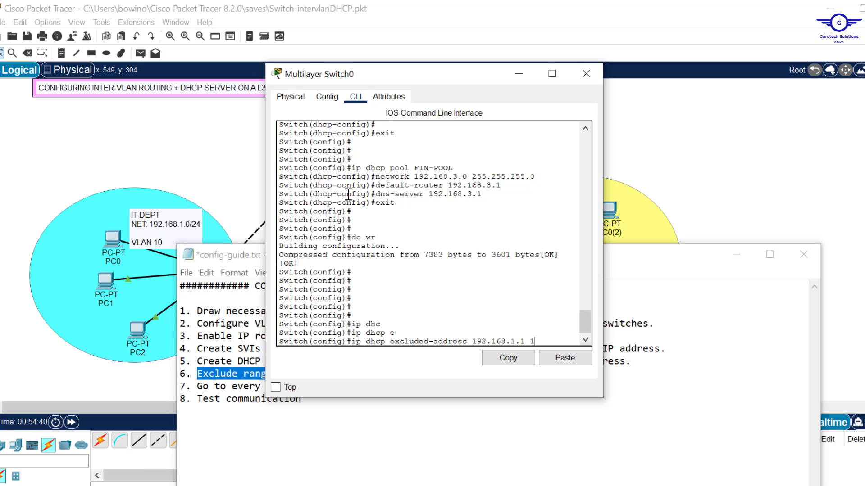
pyautogui.write('92.168.1.')
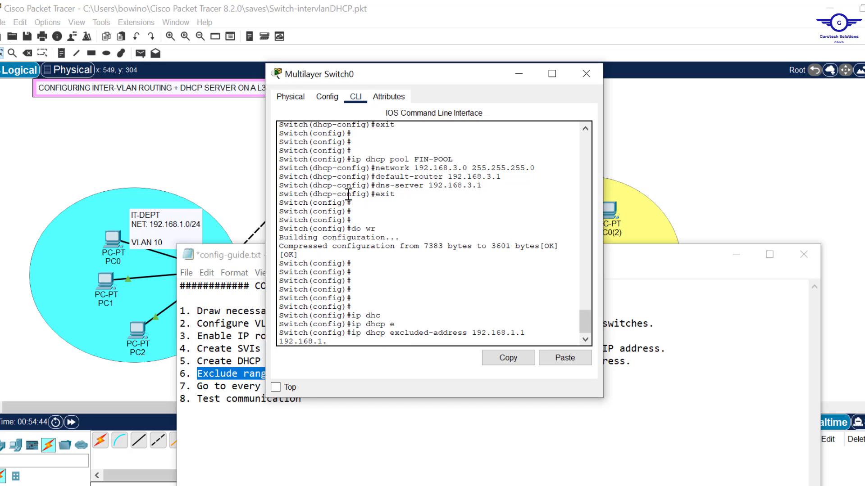
pyautogui.write('10')
pyautogui.moveTo(604, 174); pyautogui.dragTo(759, 174)
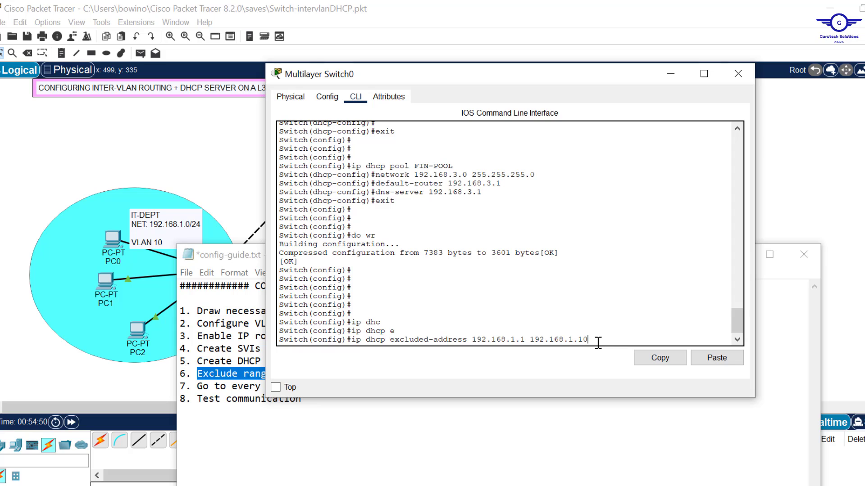
pyautogui.moveTo(597, 343); pyautogui.dragTo(517, 342)
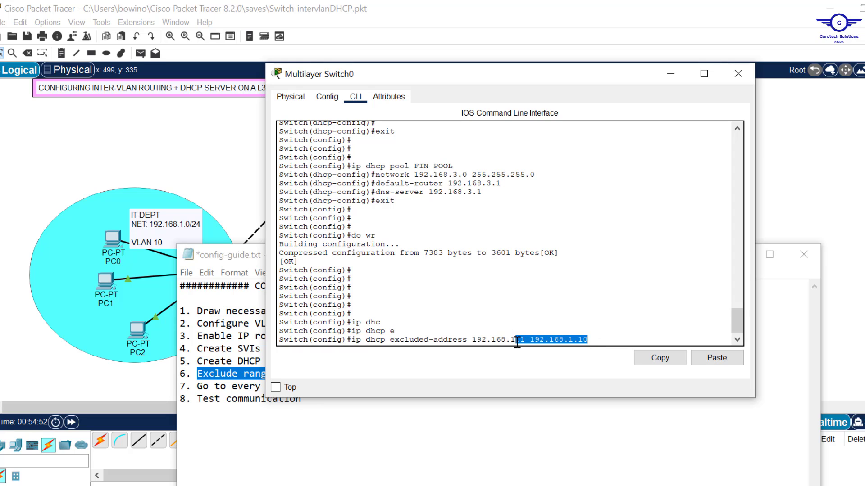
pyautogui.click(517, 342)
pyautogui.press('Return')
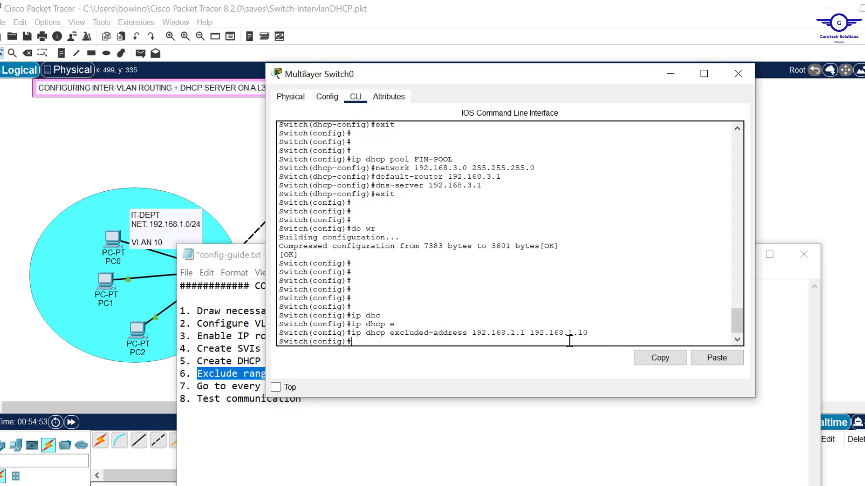
# Exclude addresses 192.168.2.1 to 192.168.2.10 from DHCP by reusing the previous exclusion command
pyautogui.press('Up')
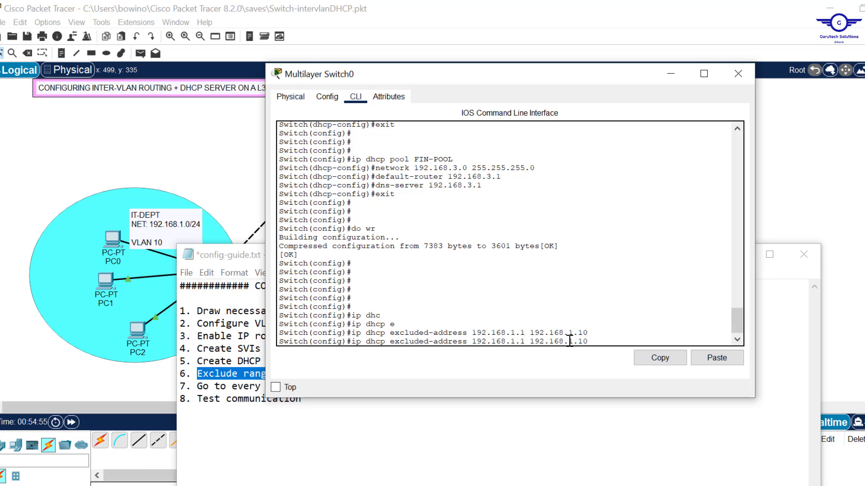
pyautogui.press('Left')
pyautogui.press('Left')
pyautogui.press('Left')
pyautogui.press('BackSpace')
pyautogui.write('2')
pyautogui.press('Left')
pyautogui.press('Left')
pyautogui.press('Left')
pyautogui.press('Left')
pyautogui.press('Left')
pyautogui.press('Left')
pyautogui.press('Left')
pyautogui.press('Left')
pyautogui.press('Left')
pyautogui.press('Left')
pyautogui.press('Left')
pyautogui.press('Left')
pyautogui.press('BackSpace')
pyautogui.write('2')
pyautogui.press('Return')
pyautogui.press('Return')
# Exclude addresses 192.168.3.1 to 192.168.3.10 from DHCP by editing the recalled exclusion command
pyautogui.press('Up')
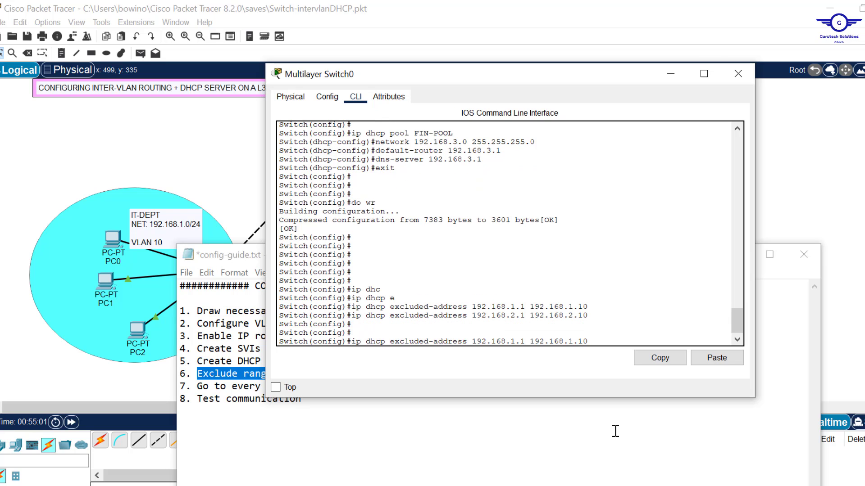
pyautogui.press('Left')
pyautogui.press('Left')
pyautogui.press('Left')
pyautogui.press('BackSpace')
pyautogui.write('3')
pyautogui.press('BackSpace')
pyautogui.write('3')
pyautogui.press('Return')
pyautogui.press('Return')
pyautogui.press('Return')
pyautogui.press('Return')
# Save the switch configuration with do wr and close the Multilayer Switch0 window
pyautogui.write('do ')
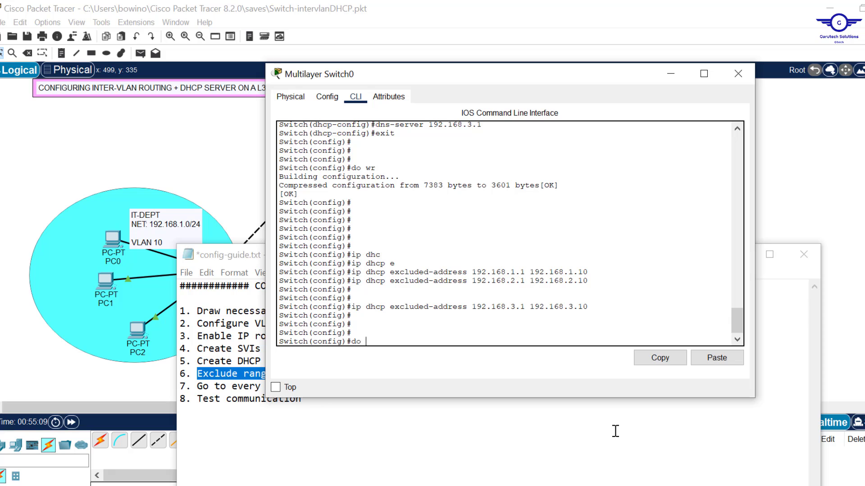
pyautogui.write('wr')
pyautogui.press('Return')
pyautogui.press('Return')
pyautogui.press('Return')
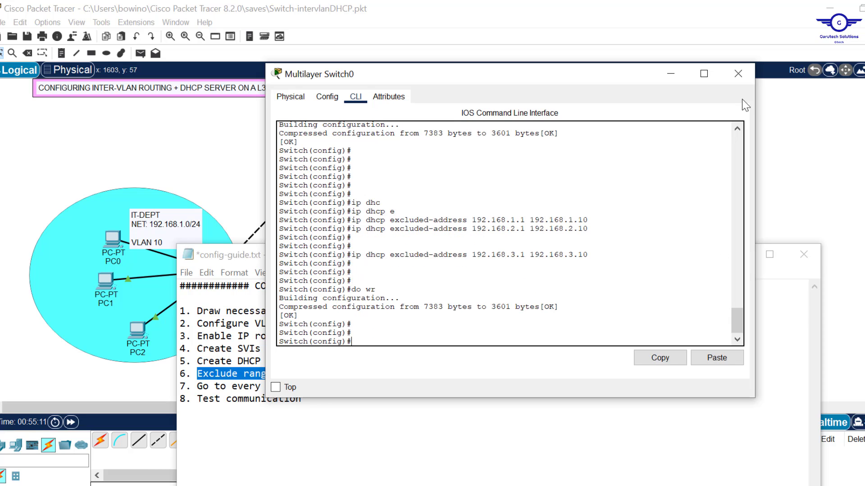
pyautogui.click(736, 82)
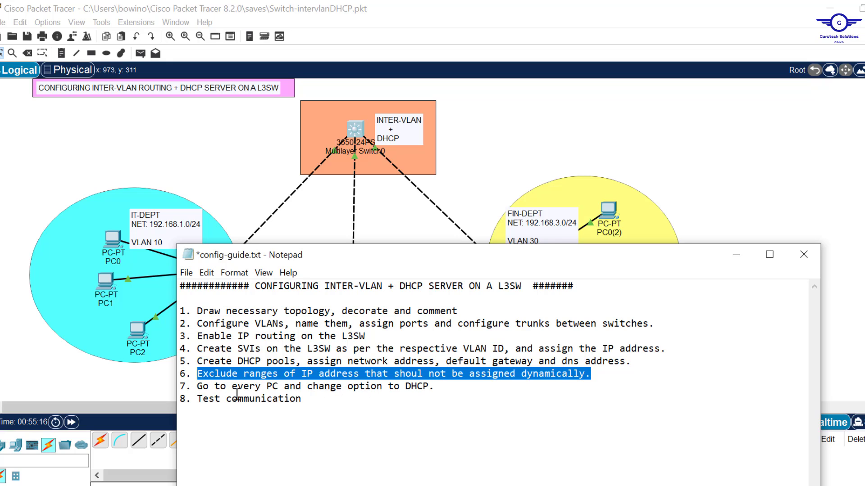
# Return to the Packet Tracer topology and renew PC0's IP address by switching its IP configuration to Static and back to DHCP
pyautogui.click(583, 135)
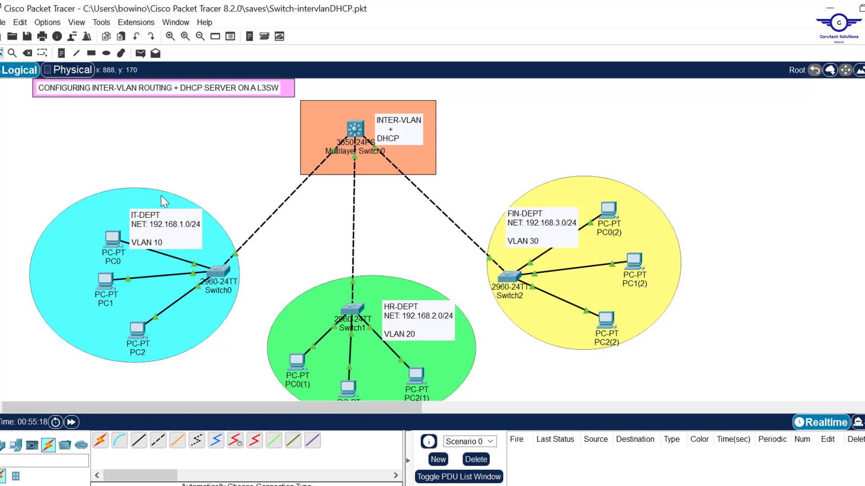
pyautogui.click(110, 245)
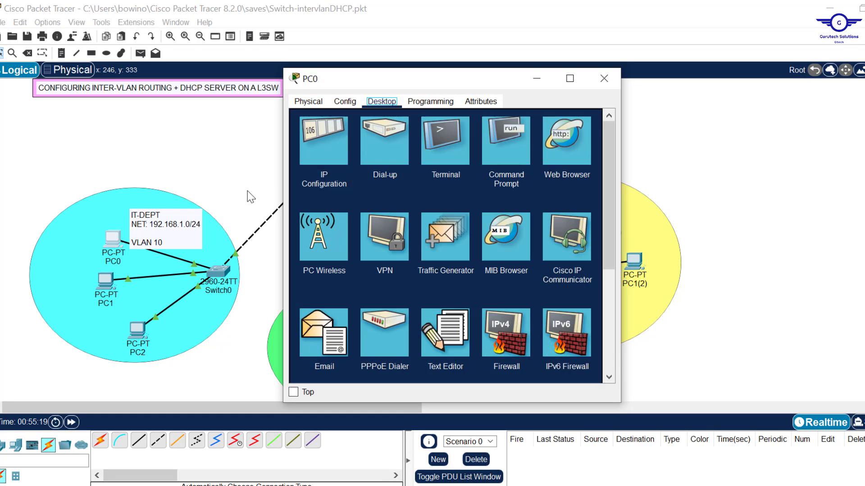
pyautogui.click(312, 132)
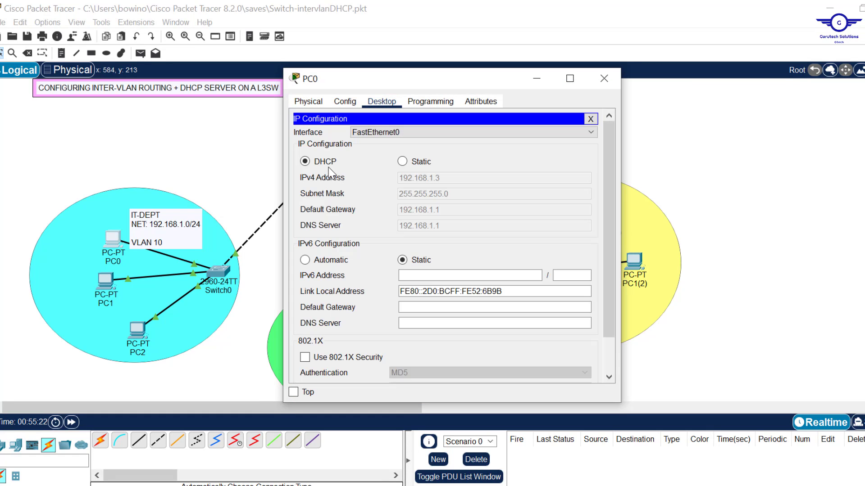
pyautogui.click(401, 162)
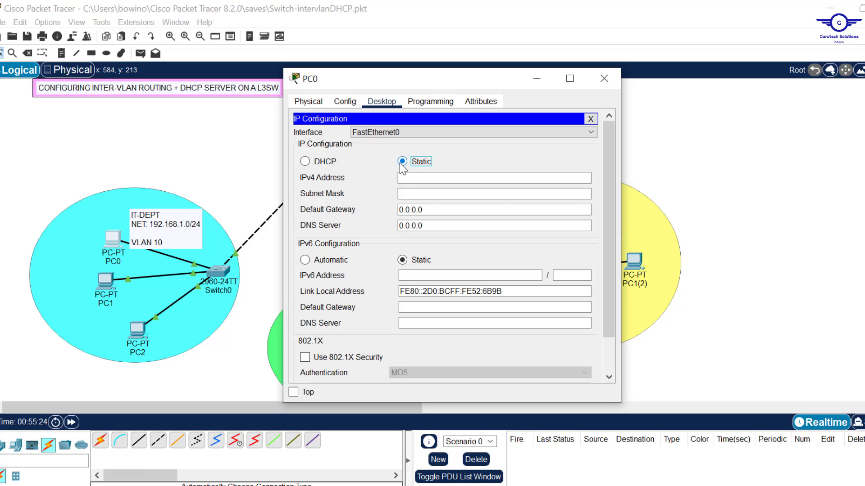
pyautogui.click(323, 162)
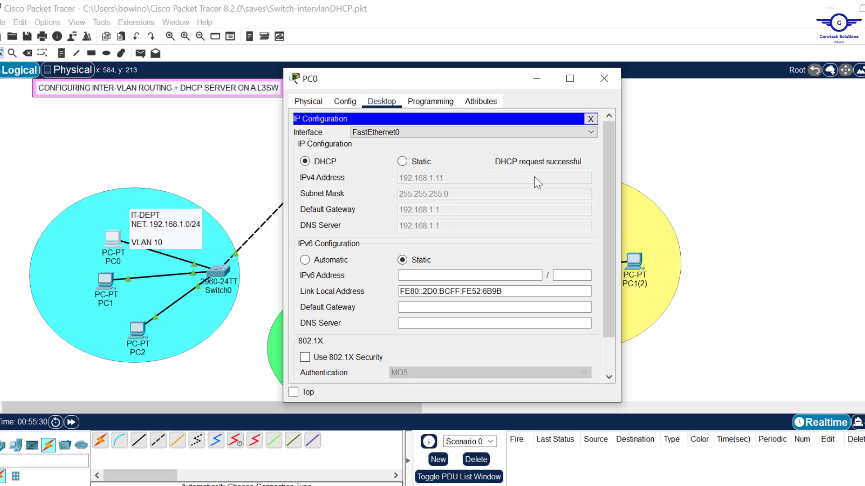
pyautogui.click(605, 80)
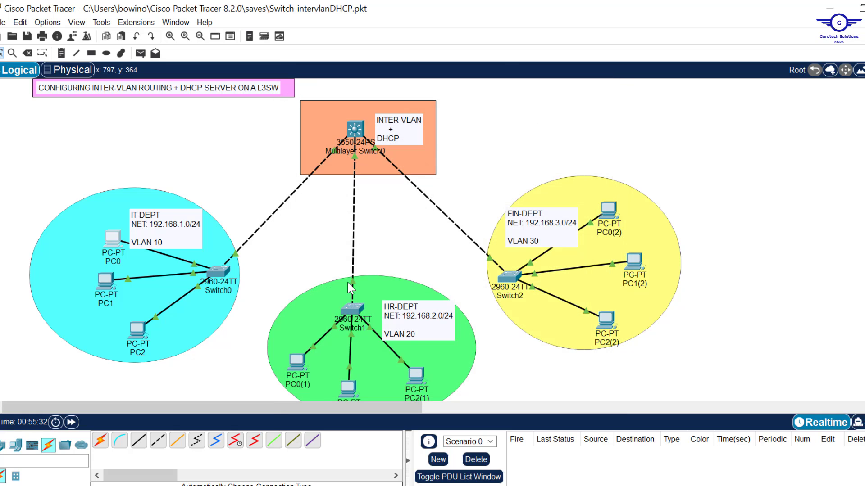
# Renew the IP address of PC2(1) in HR-DEPT by toggling its IP configuration to Static and back to DHCP
pyautogui.click(418, 377)
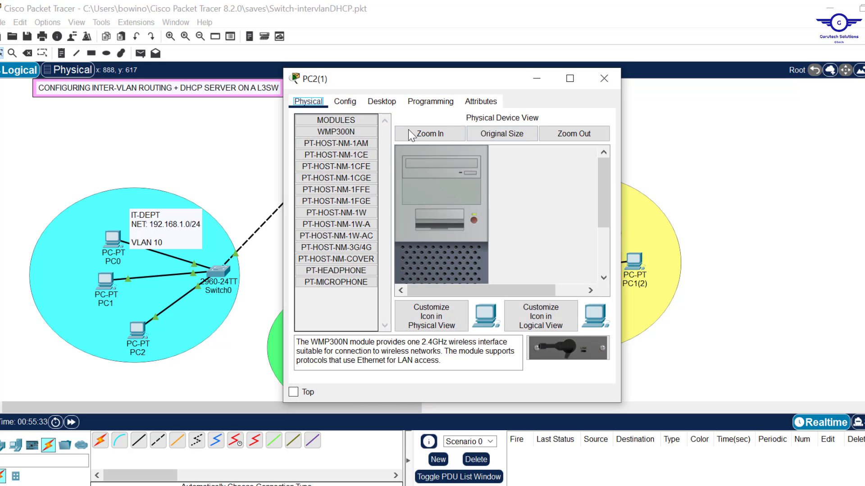
pyautogui.click(381, 101)
pyautogui.click(326, 141)
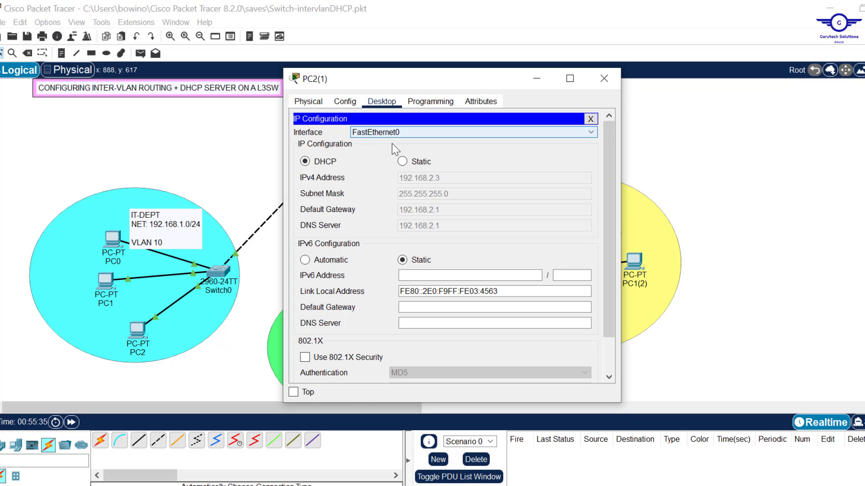
pyautogui.click(401, 161)
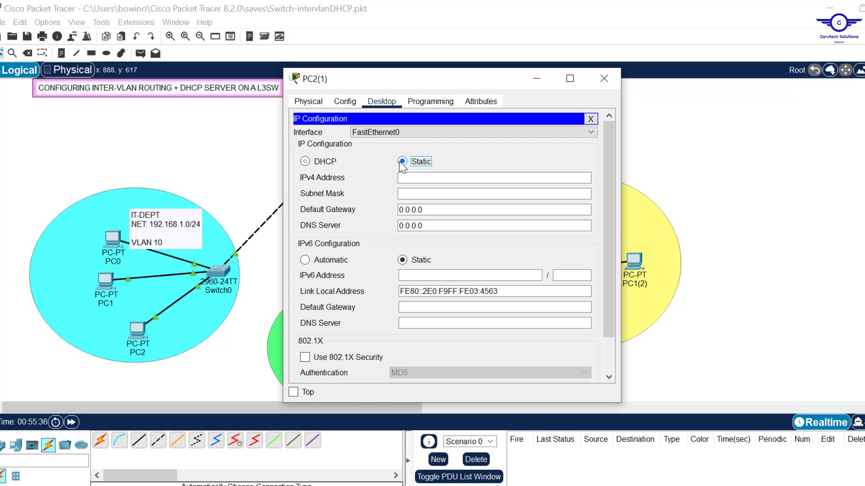
pyautogui.click(323, 163)
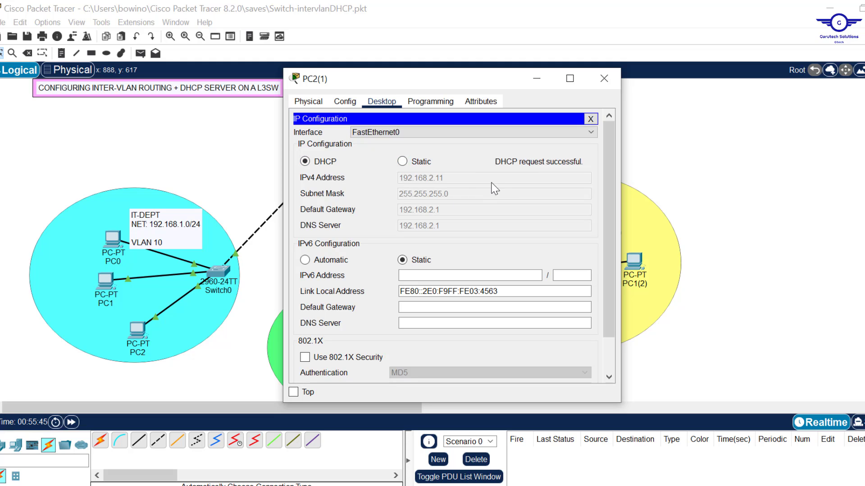
pyautogui.click(604, 78)
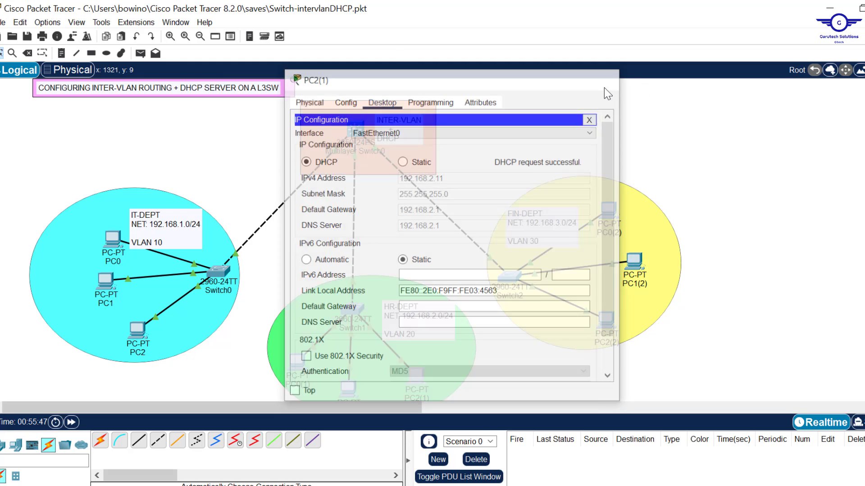
# Renew the IP address of PC0(2) in FIN-DEPT by toggling its IP configuration to Static and back to DHCP
pyautogui.click(612, 209)
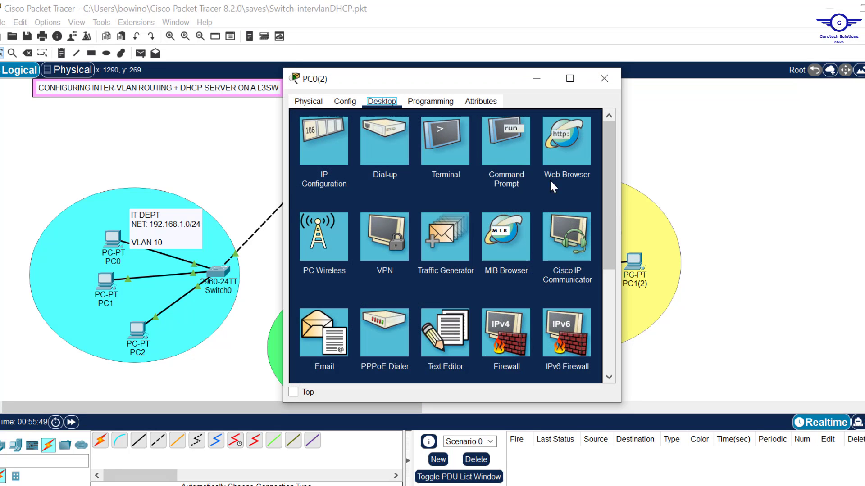
pyautogui.click(337, 154)
pyautogui.click(412, 162)
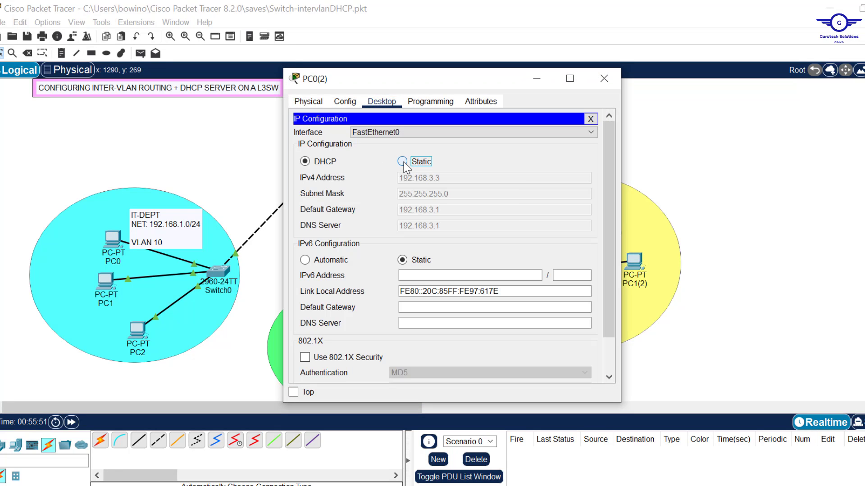
pyautogui.click(335, 163)
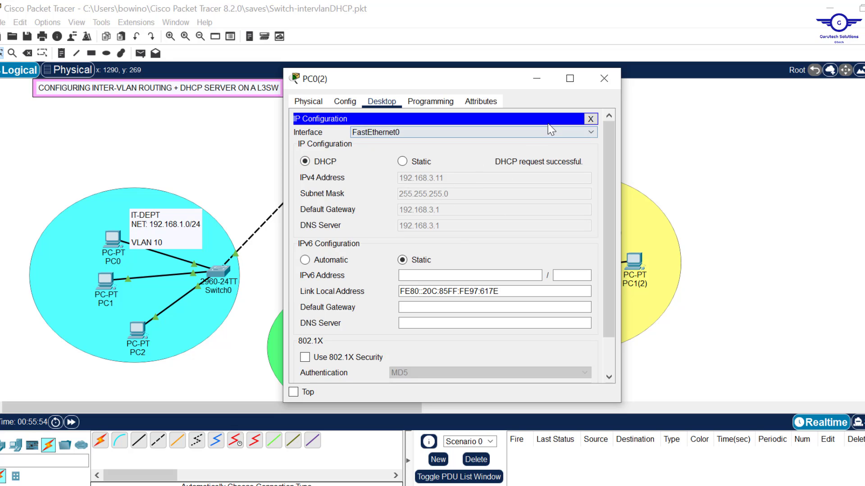
pyautogui.click(604, 78)
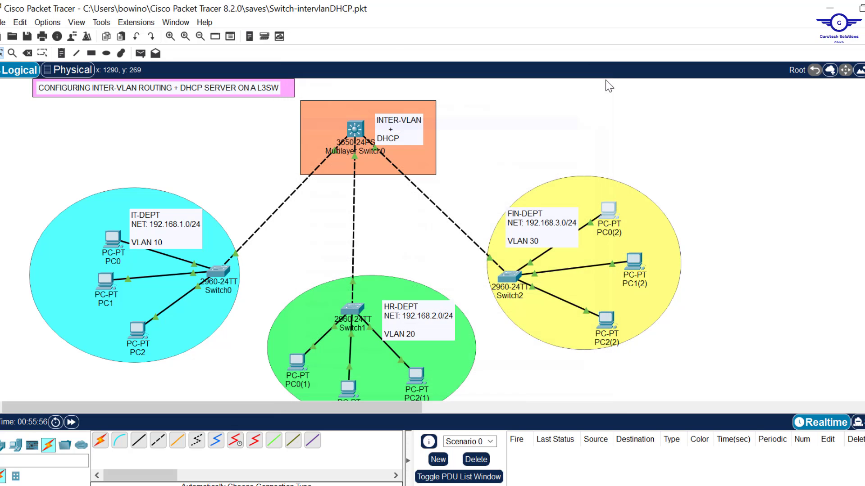
# Open PC0's Command Prompt and ping 192.168.3.11 to test communication with FIN-DEPT
pyautogui.click(112, 240)
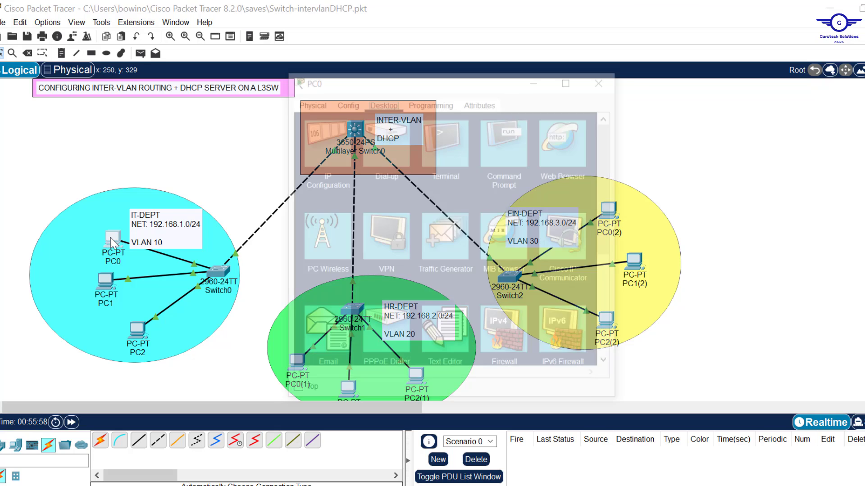
pyautogui.click(507, 159)
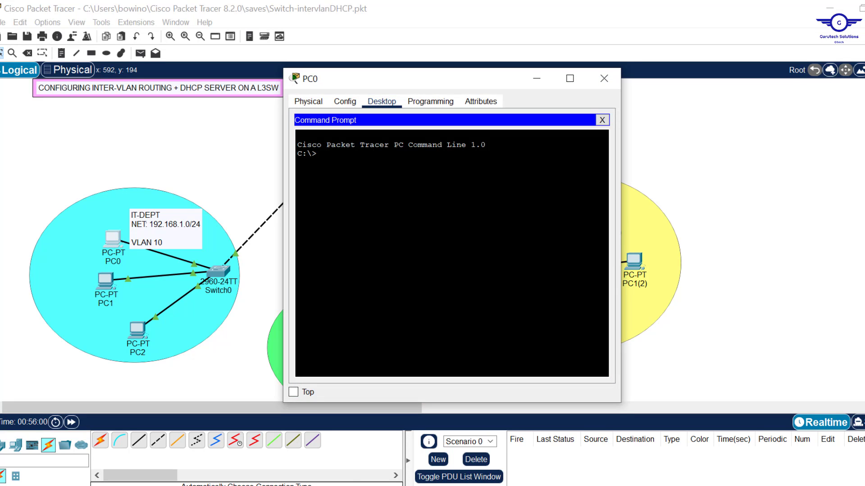
pyautogui.write('ping 192.168.3.11')
pyautogui.press('Return')
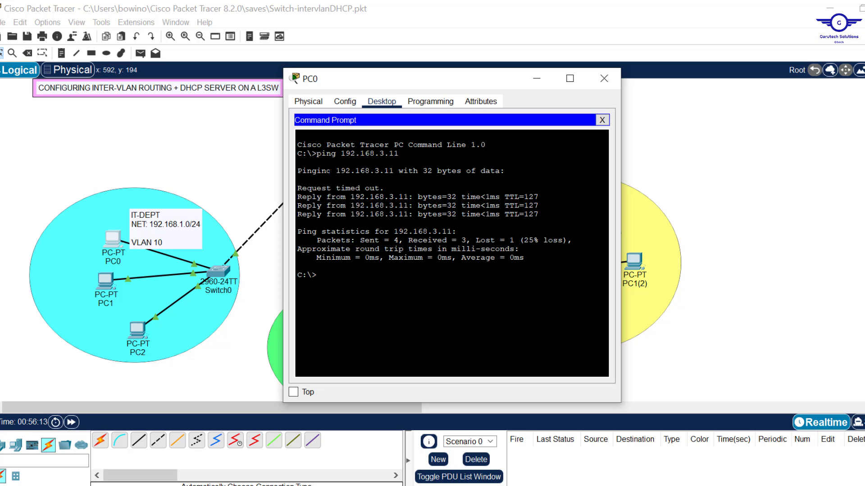
# Ping 192.168.2.11 from PC0 by editing the previous ping command, testing communication with HR-DEPT
pyautogui.press('Up')
pyautogui.press('Left')
pyautogui.press('Left')
pyautogui.press('Left')
pyautogui.press('BackSpace')
pyautogui.write('2')
pyautogui.press('Return')
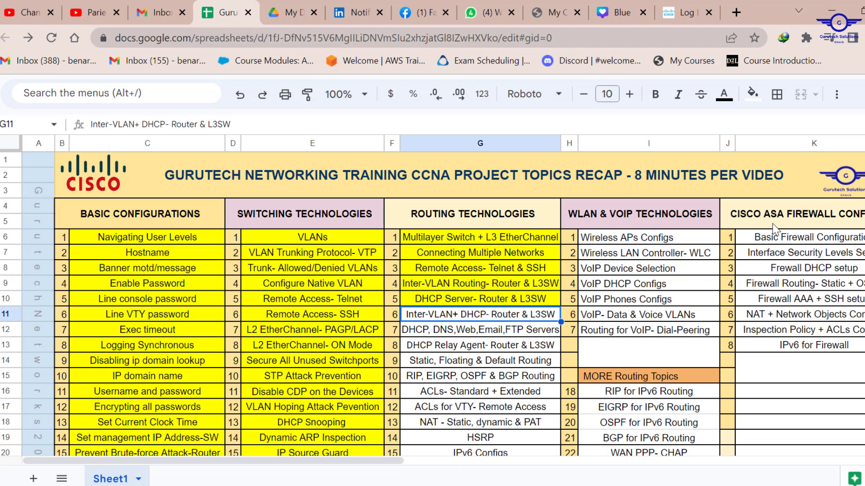
# Fill cell G11, Inter-VLAN+ DHCP- Router & L3SW, yellow in the Google Sheets topic list, then return to Packet Tracer and close PC0's window
pyautogui.click(752, 94)
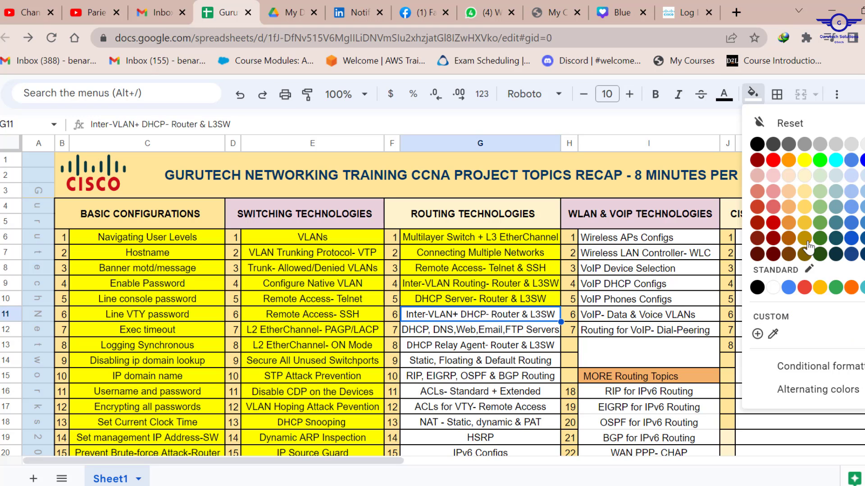
pyautogui.click(805, 164)
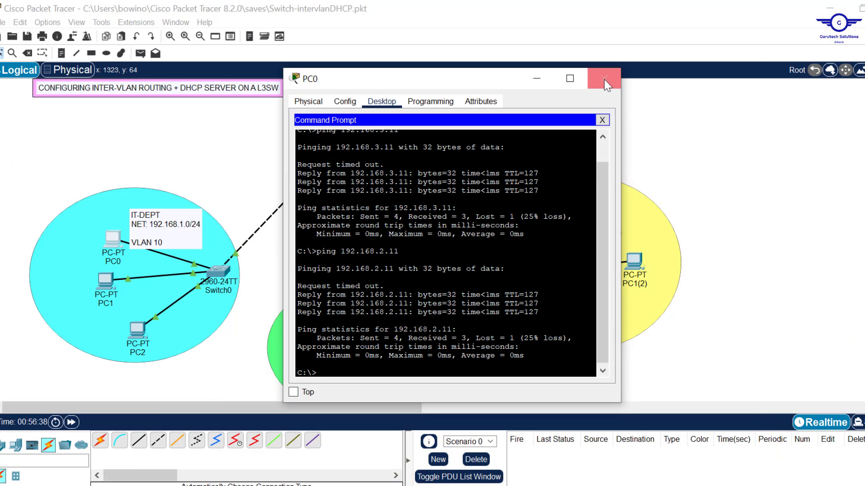
pyautogui.click(604, 79)
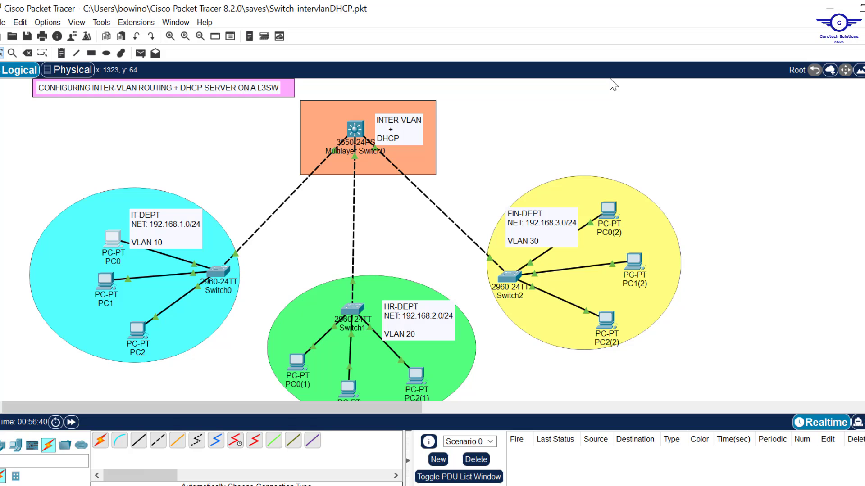